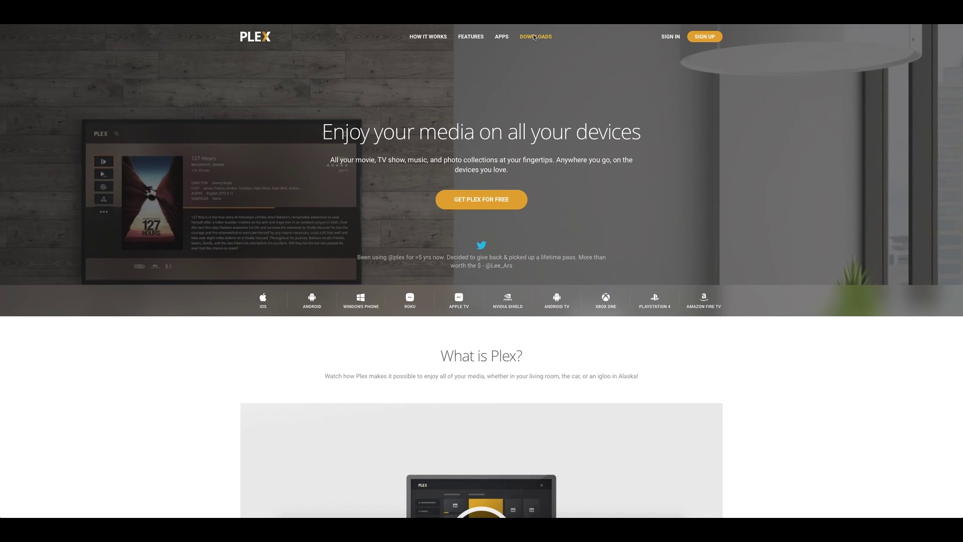
- Go to the Plex Downloads page and review the three getting-started steps
click(535, 36)
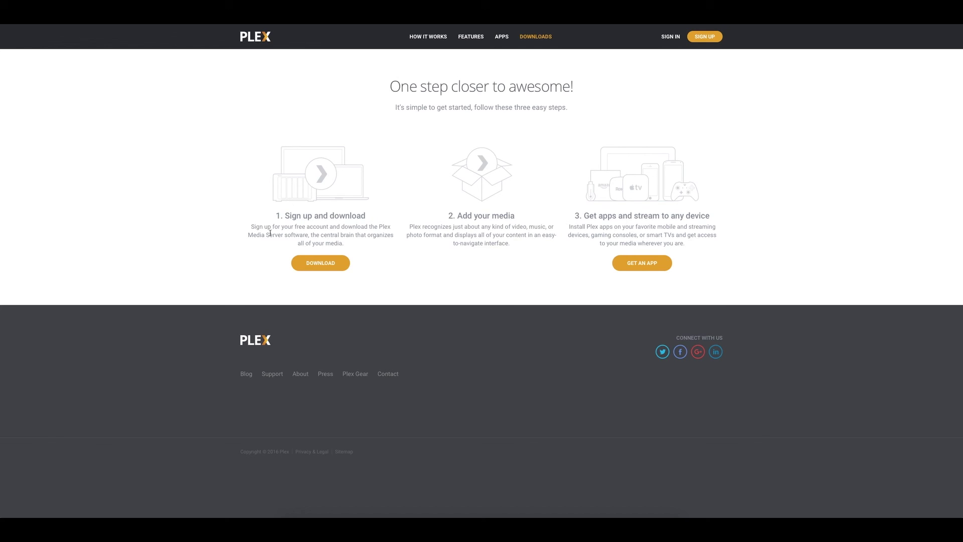
drag(383, 227, 282, 235)
drag(569, 228, 601, 226)
click(628, 214)
- Download Plex Media Server with Mac kept as the chosen platform
click(321, 264)
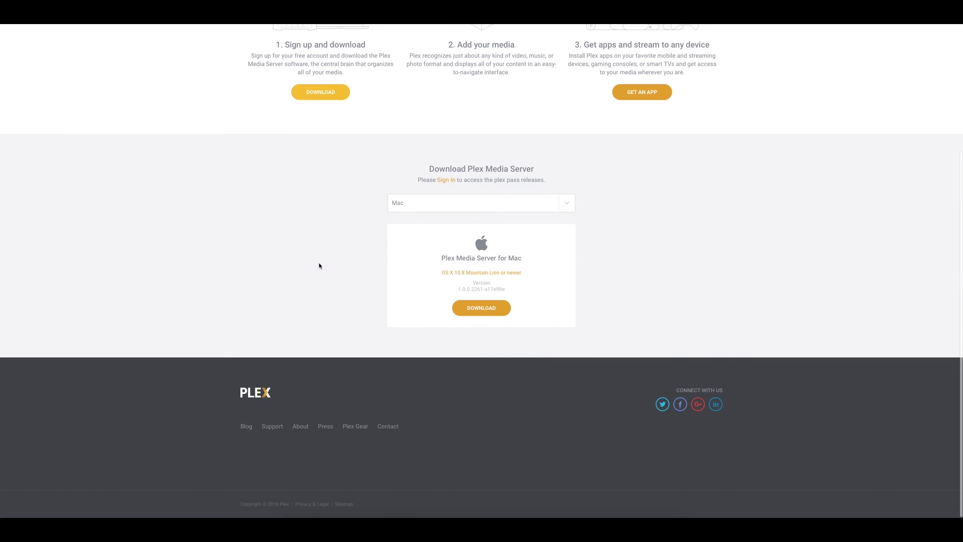
click(569, 206)
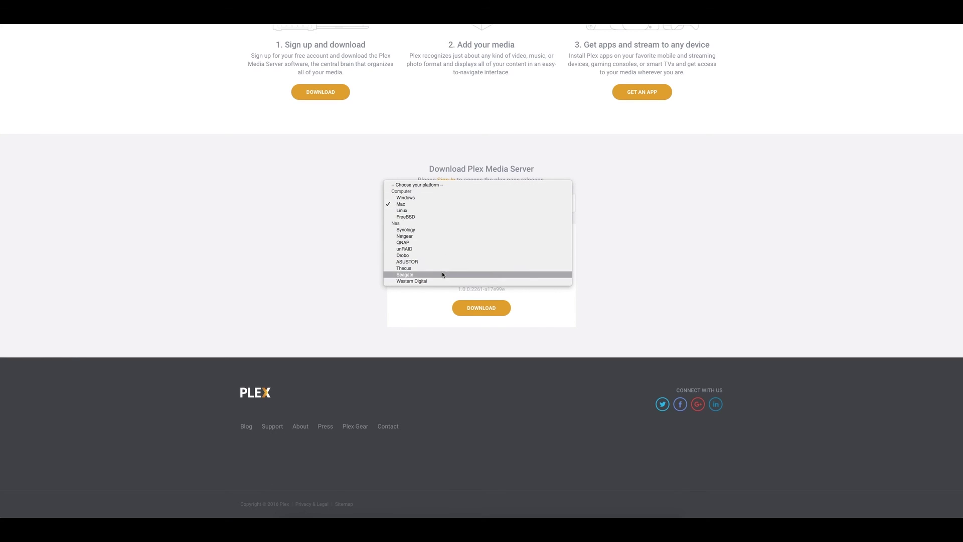
click(412, 205)
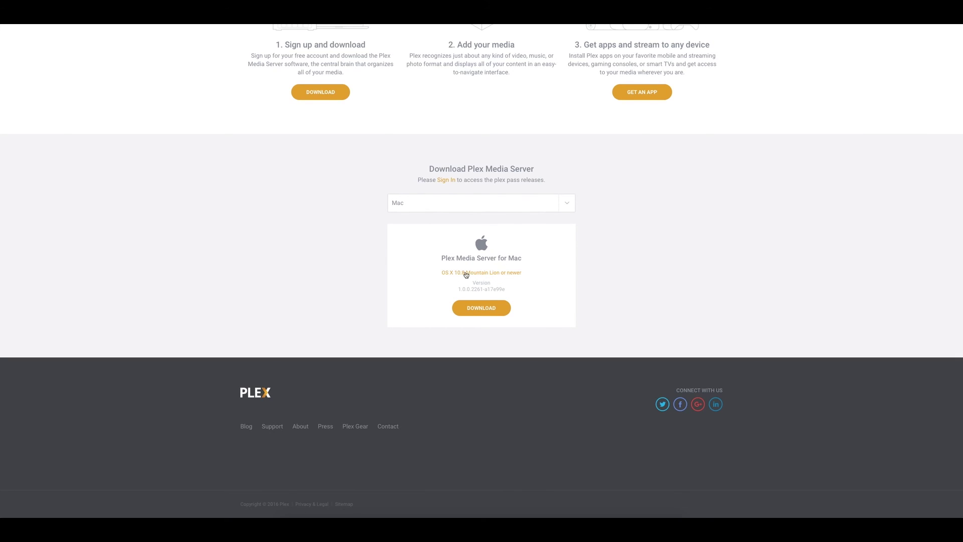
click(482, 306)
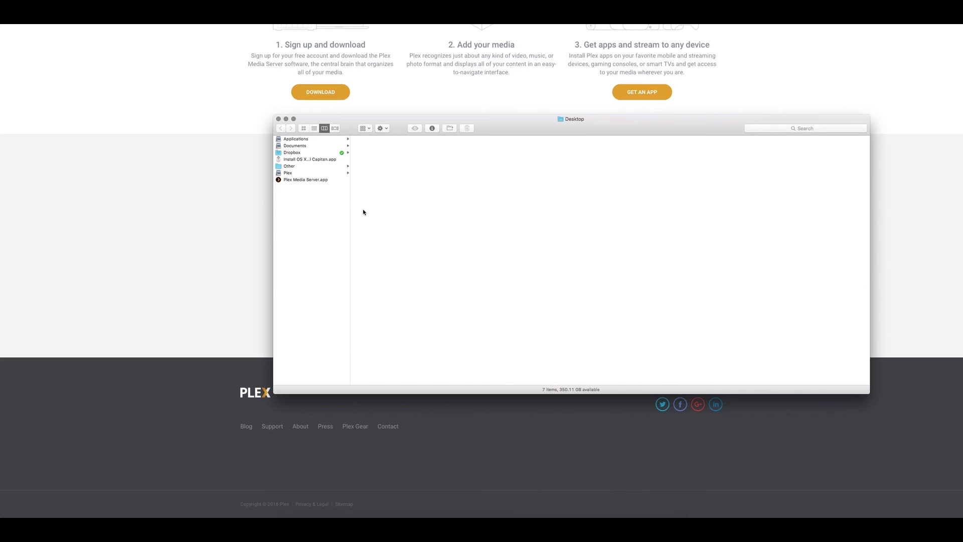
- Launch Plex Media Server.app from the Desktop, bringing up the AgueroNAS web interface
click(308, 180)
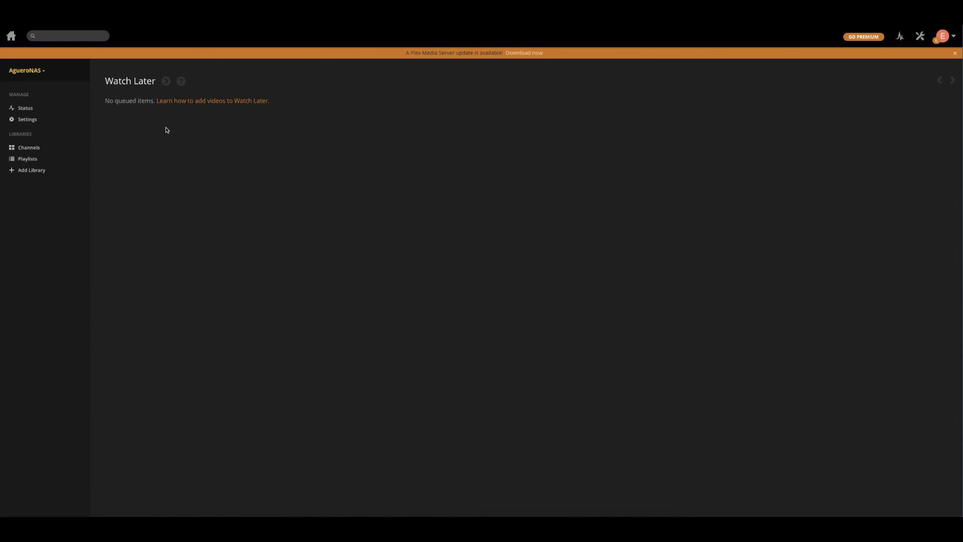
click(25, 108)
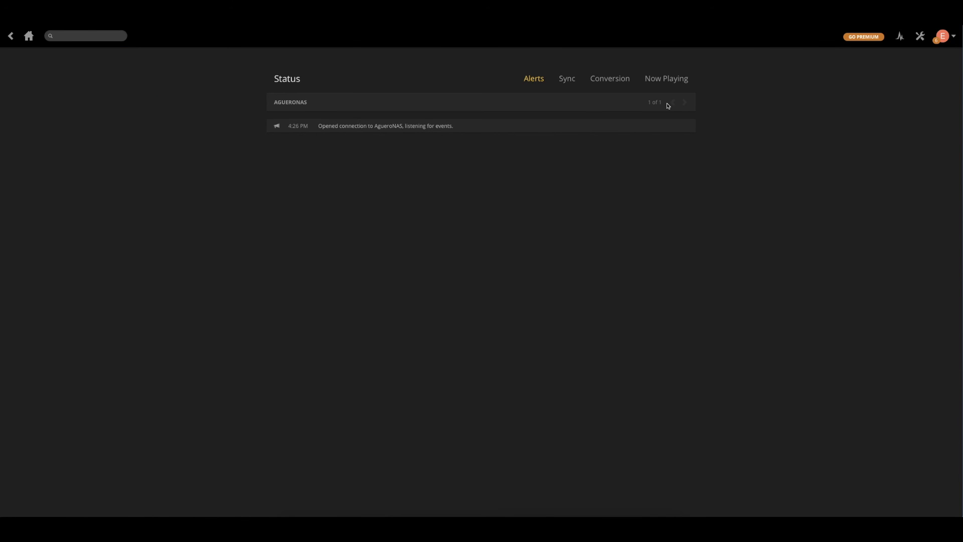
click(10, 36)
click(25, 107)
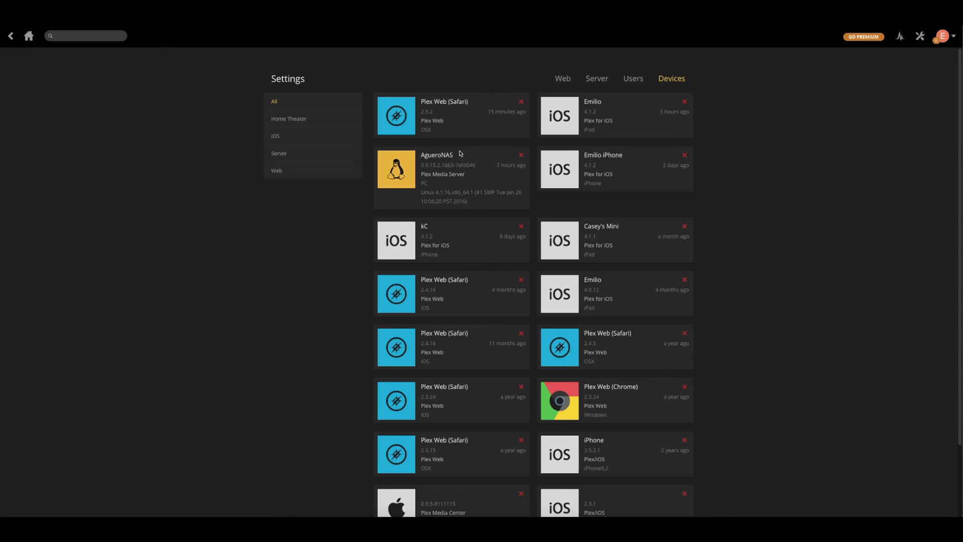
scroll(460, 153, down, 3)
scroll(459, 154, up, 3)
click(11, 36)
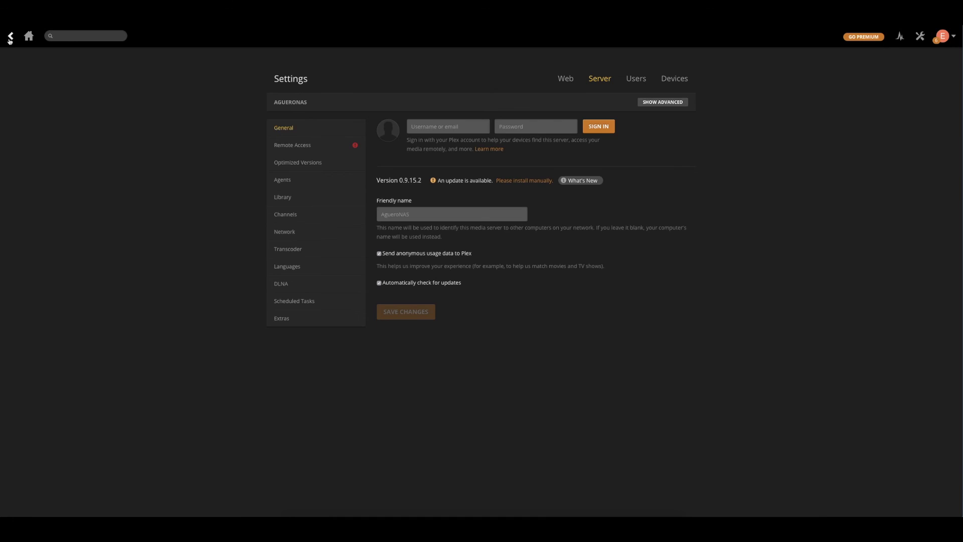
click(29, 37)
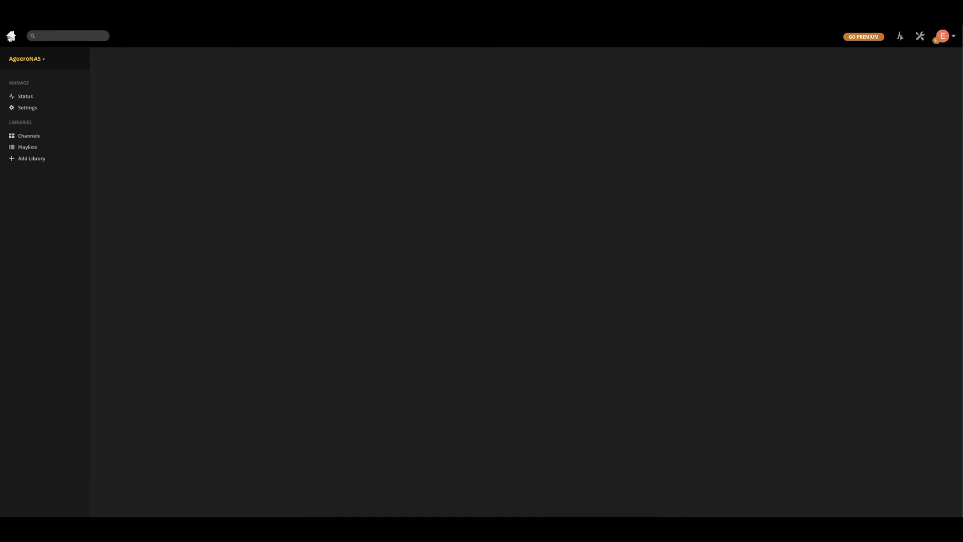
- Start a new library in Plex Web and bring up a Finder window on the NAS Plex folder
click(32, 159)
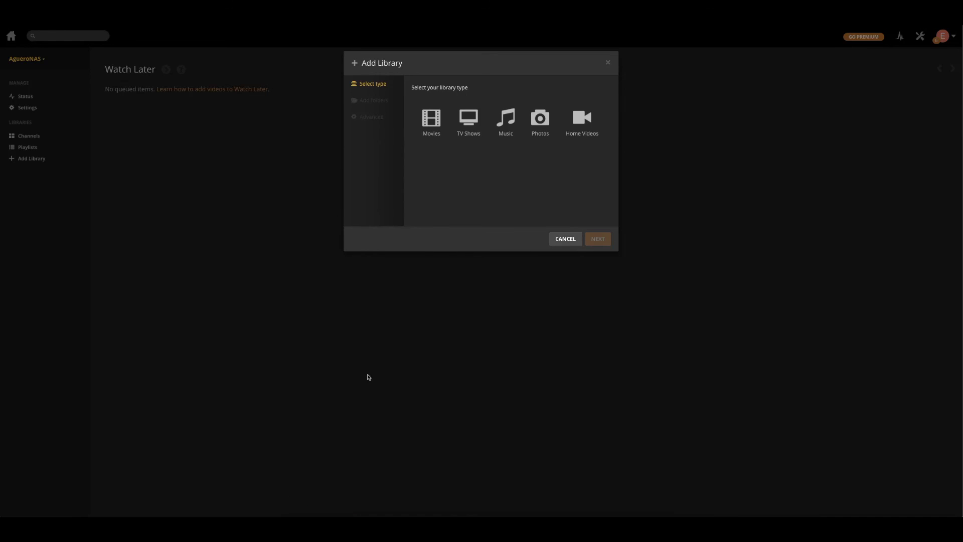
click(291, 514)
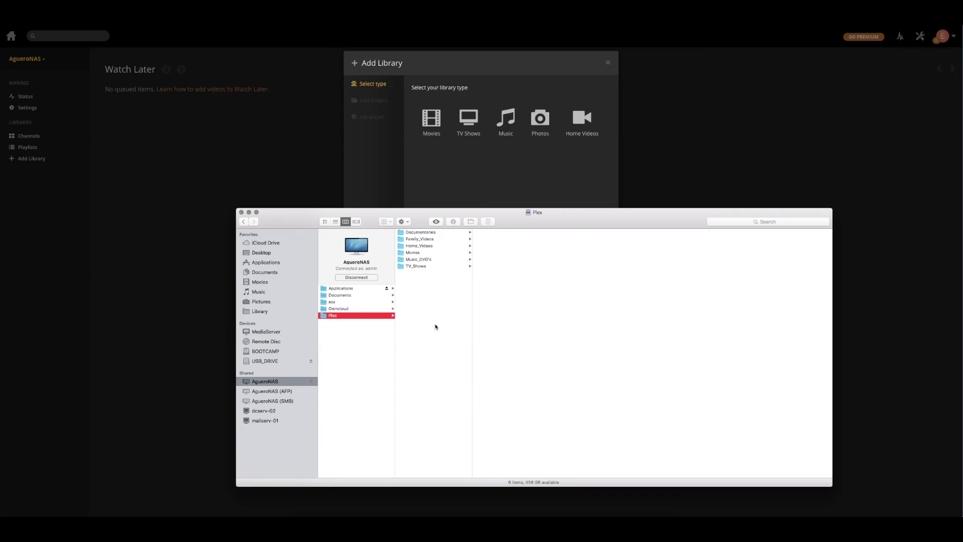
- Select and review all six media folders in the NAS Plex folder
drag(434, 328, 434, 229)
click(435, 292)
click(431, 304)
key(super+a)
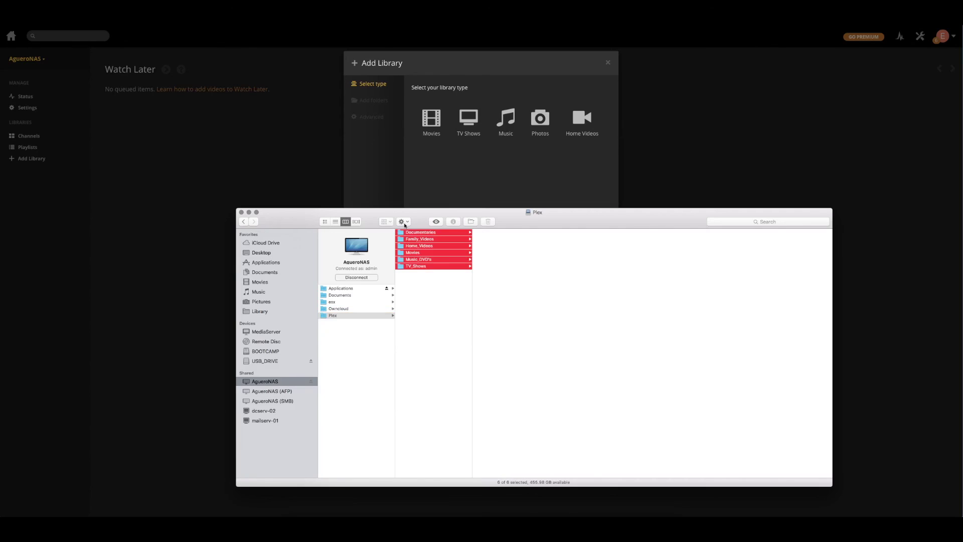
click(358, 315)
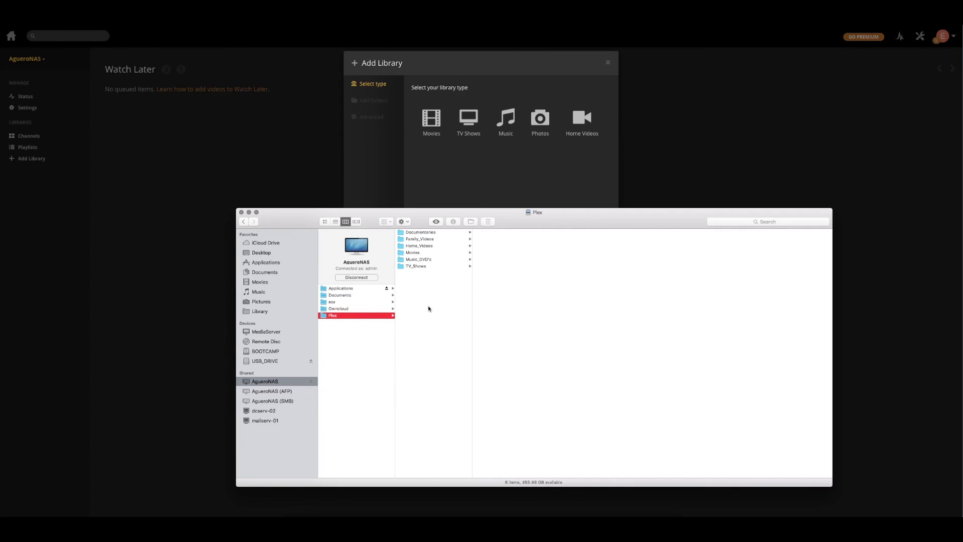
key(super+a)
click(427, 303)
- Browse TV_Shows to Seinfeld's nine season folders, then close the Finder window
click(415, 265)
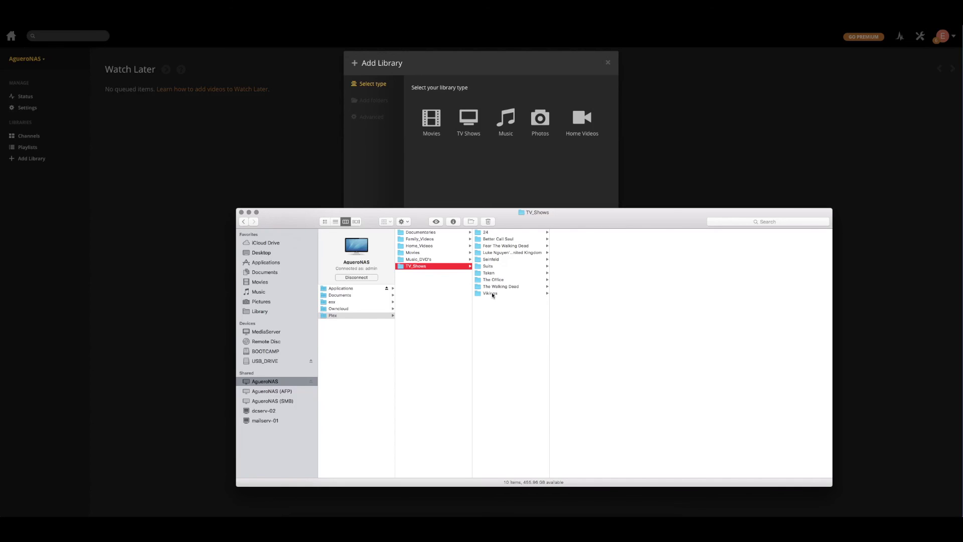
click(489, 259)
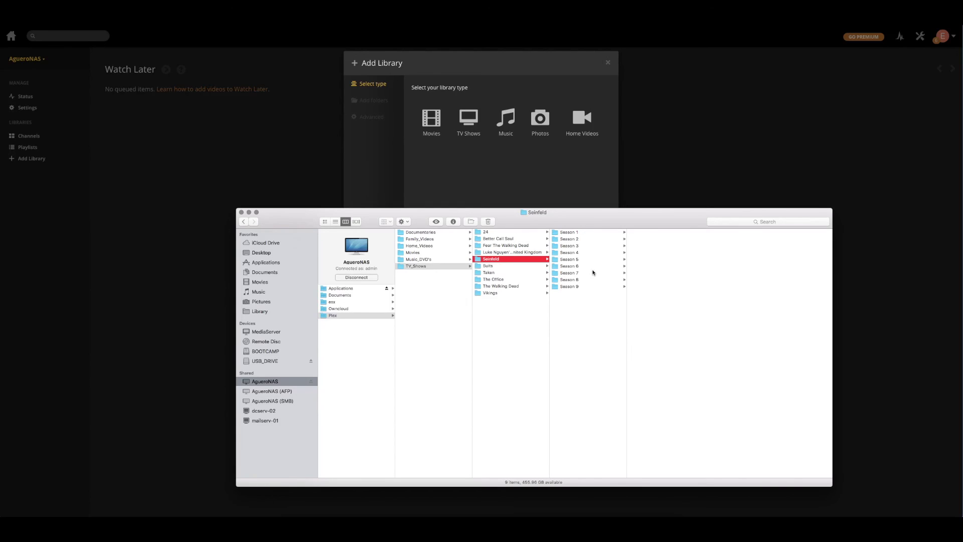
click(519, 317)
click(243, 215)
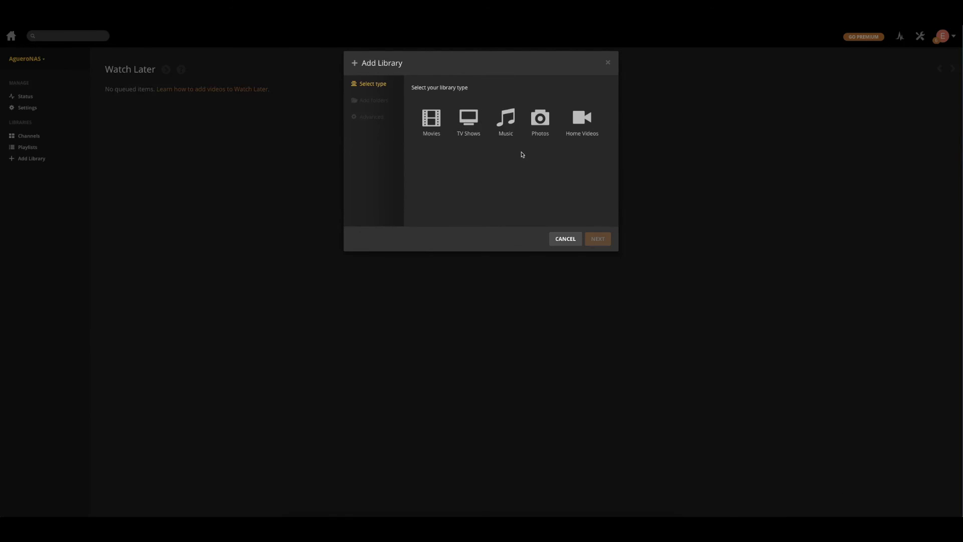
- Choose Movies as the library type, keep its name, and continue to folder selection
click(431, 124)
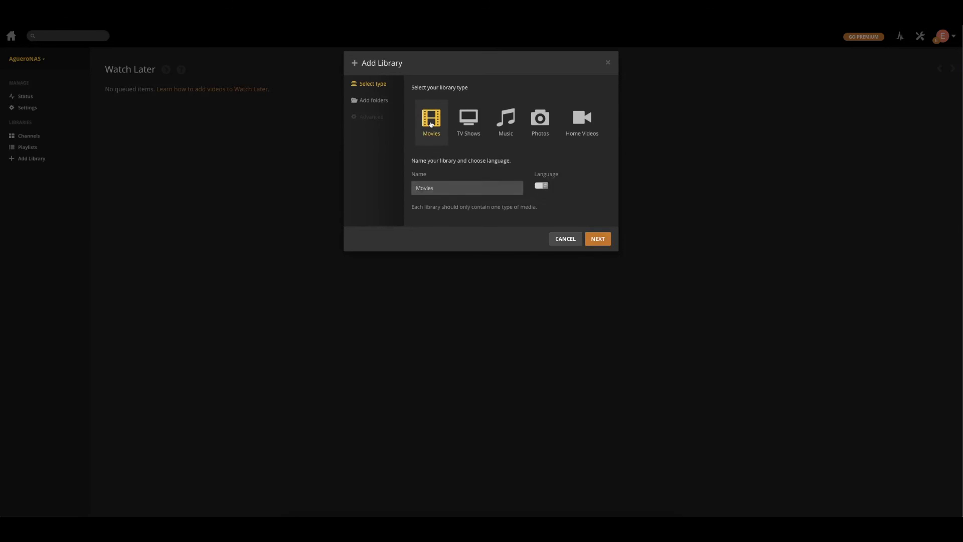
click(455, 186)
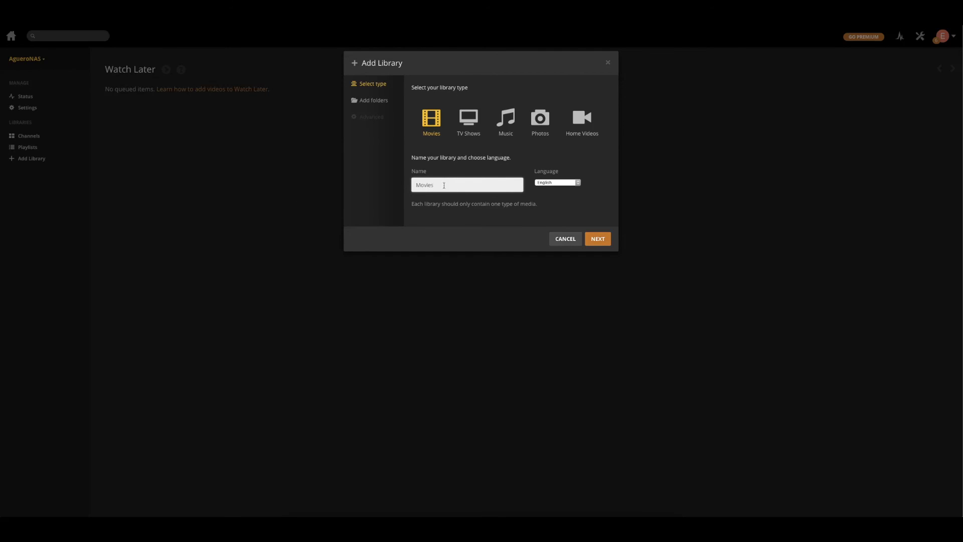
click(598, 241)
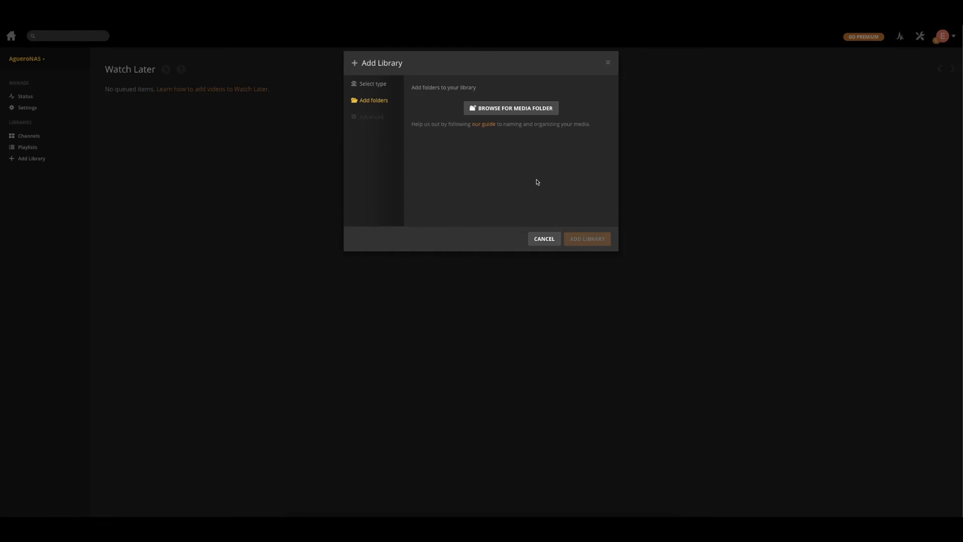
- Browse to /NAS_4TB_RAID5/Plex/Movies and set it as the library's media folder
click(513, 109)
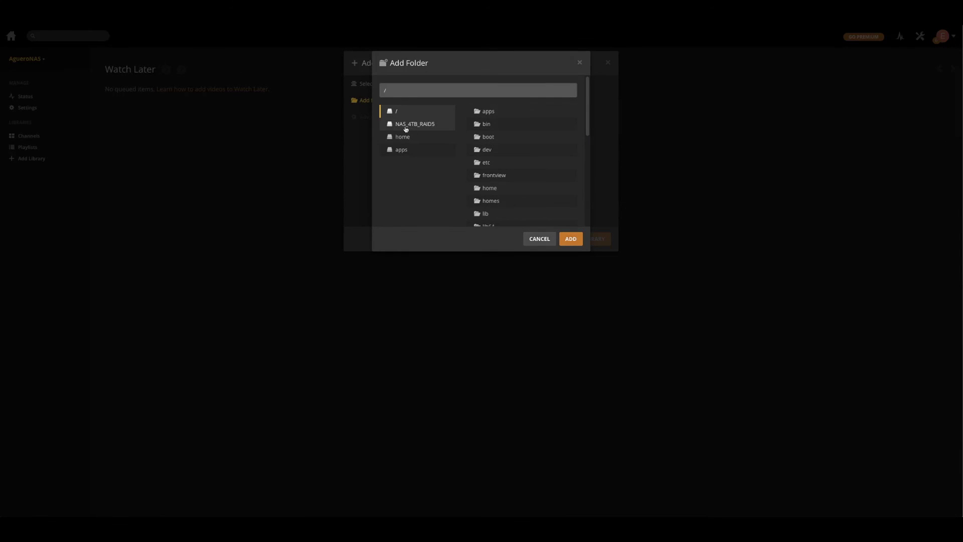
click(413, 126)
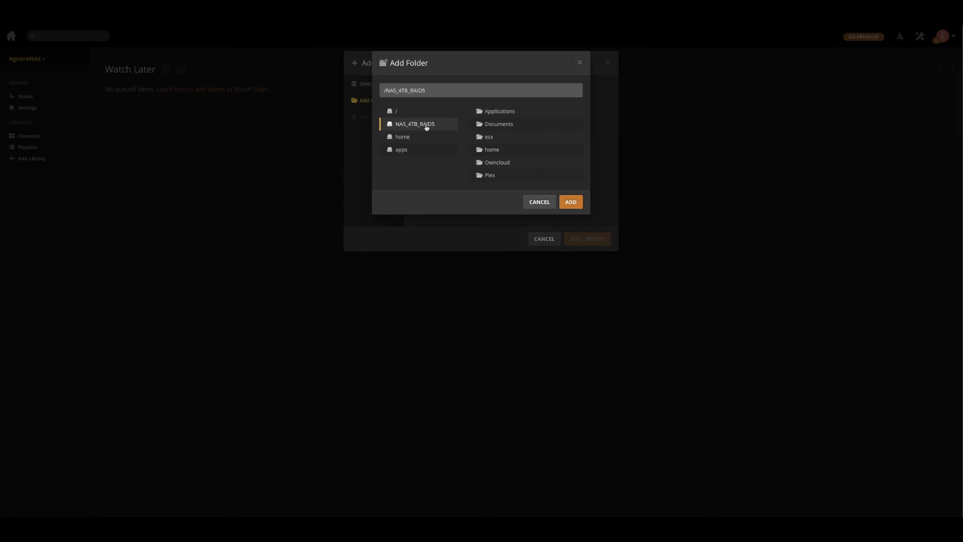
click(490, 176)
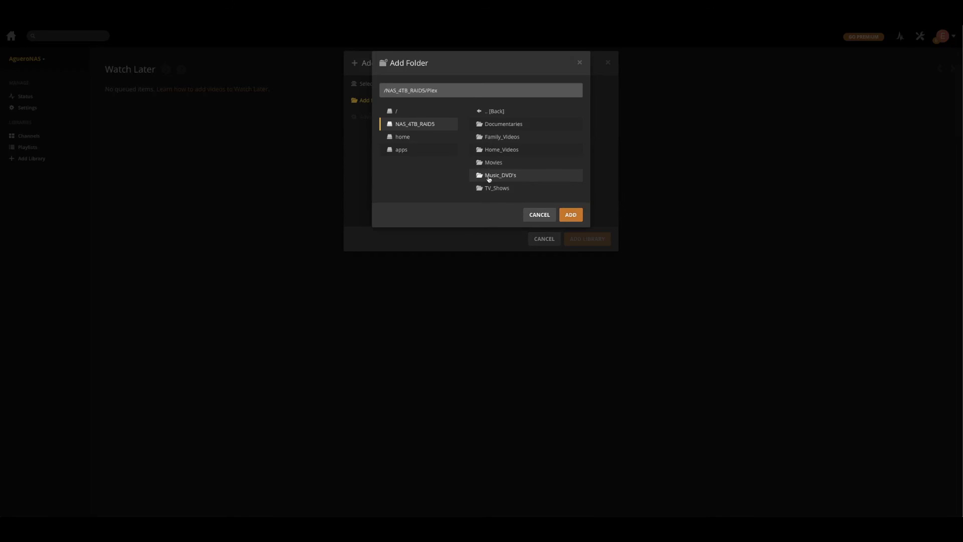
click(492, 164)
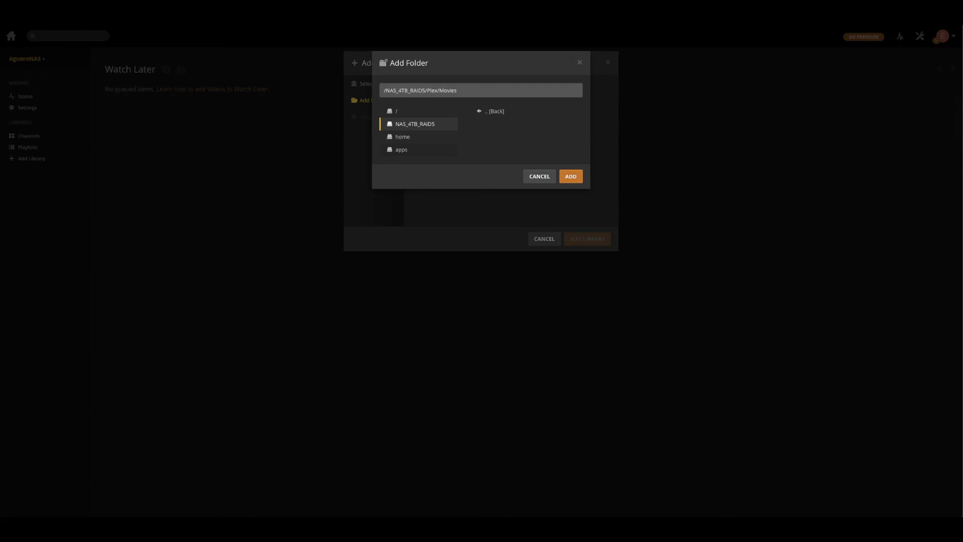
click(571, 177)
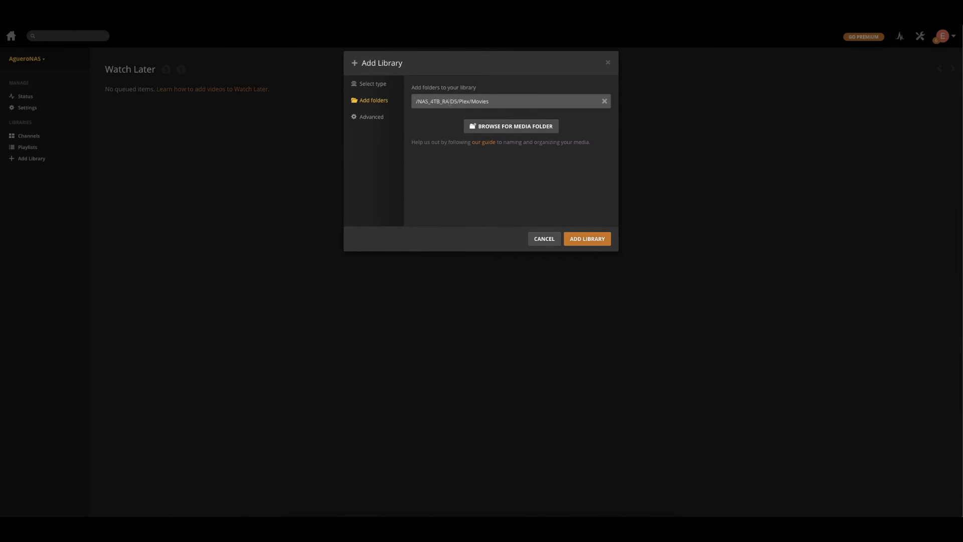
click(487, 100)
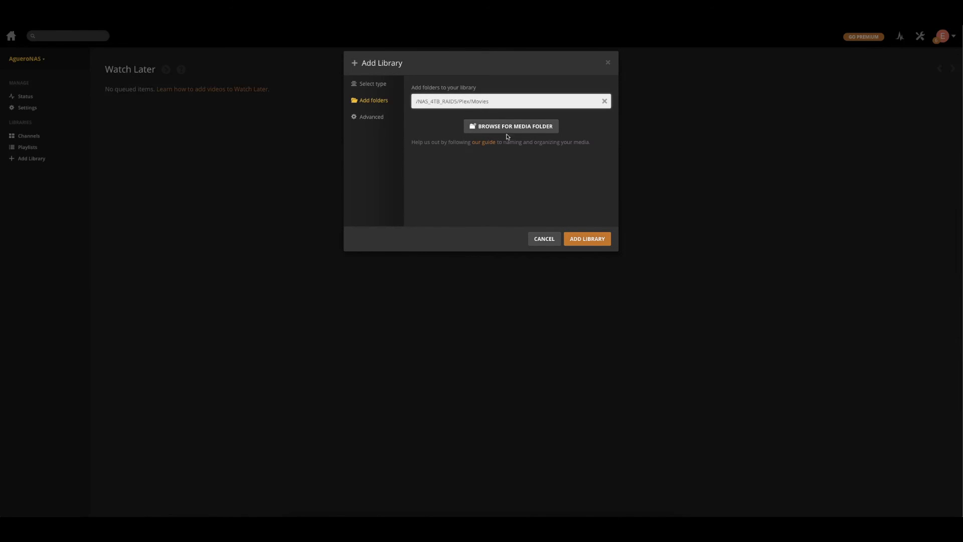
drag(473, 101, 485, 101)
- Create the Movies library, check its scanned titles, and return to the server home
click(590, 241)
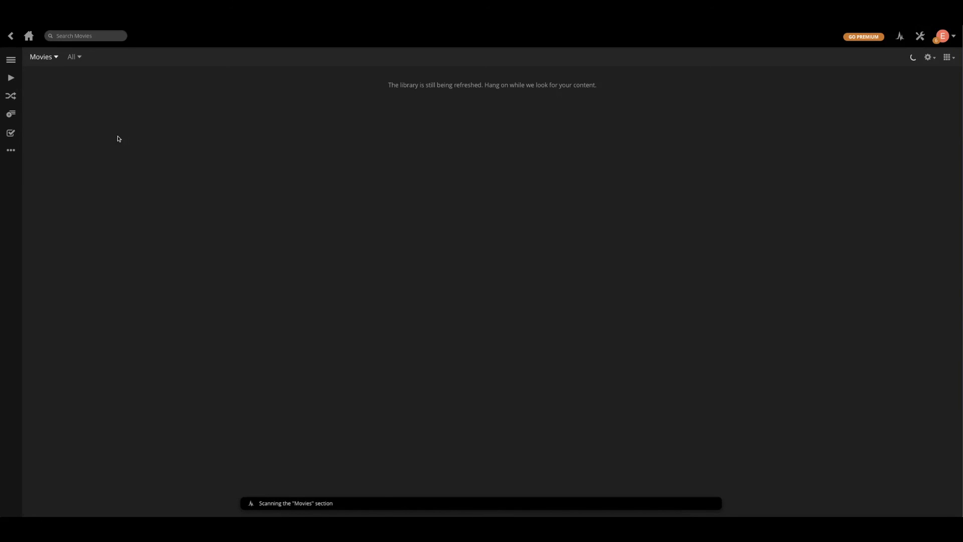
click(29, 35)
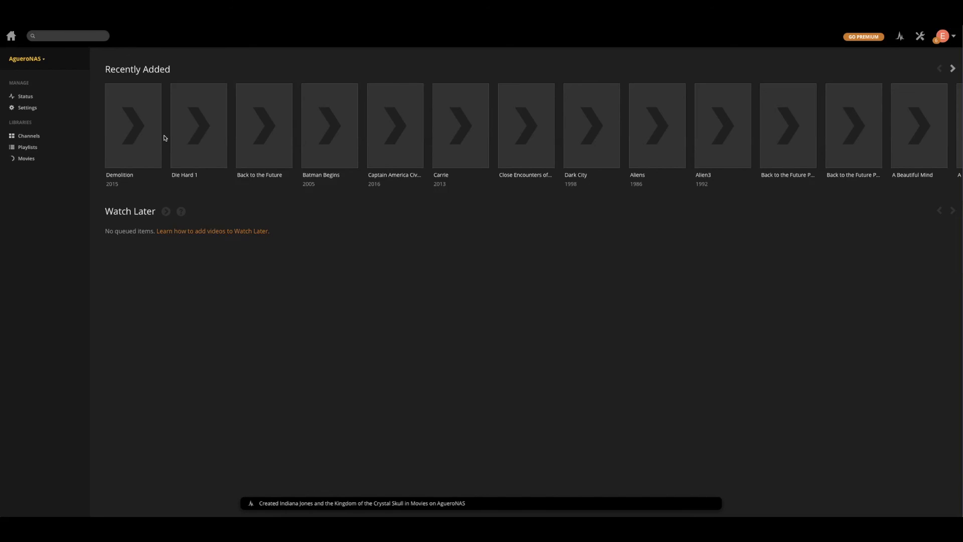
mouse_move(26, 159)
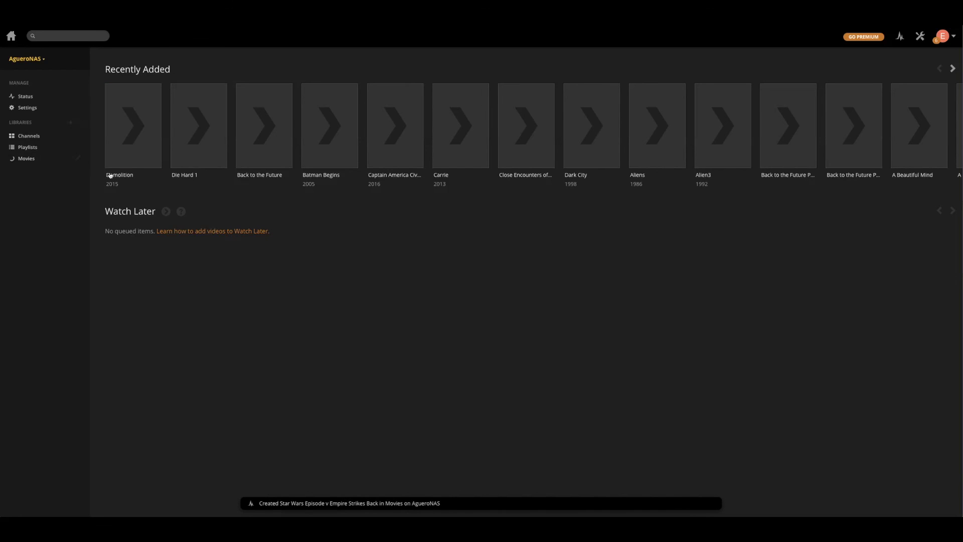
click(26, 159)
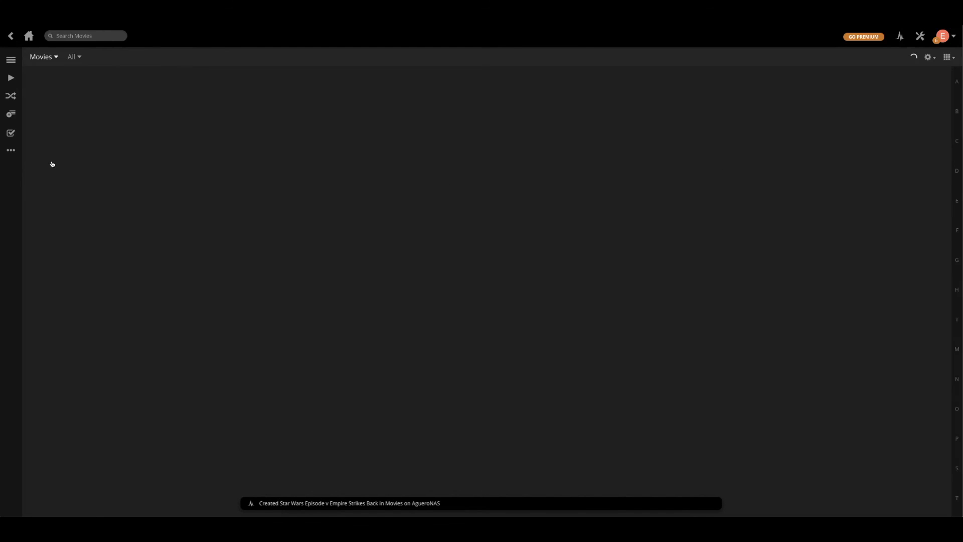
click(10, 36)
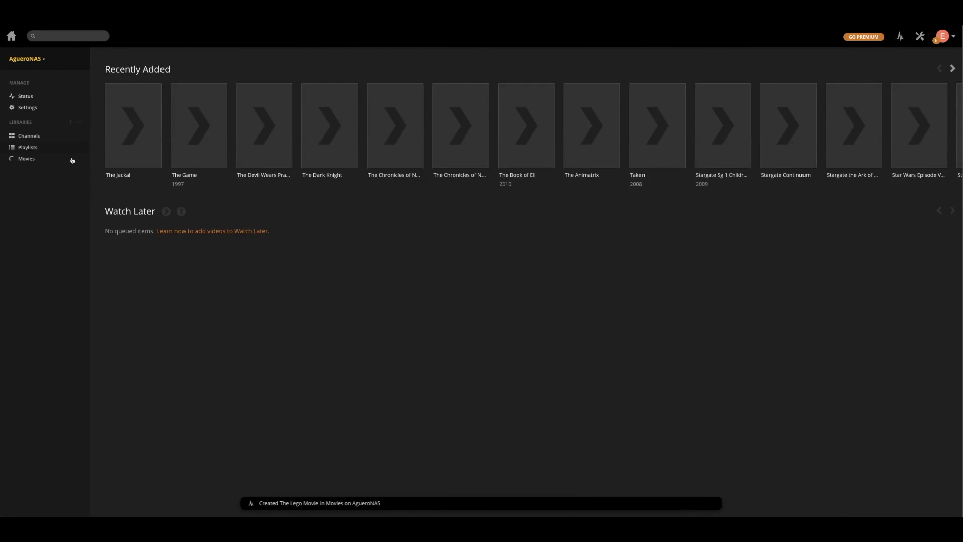
- Start a new library of type TV Shows and continue to folder selection
click(72, 123)
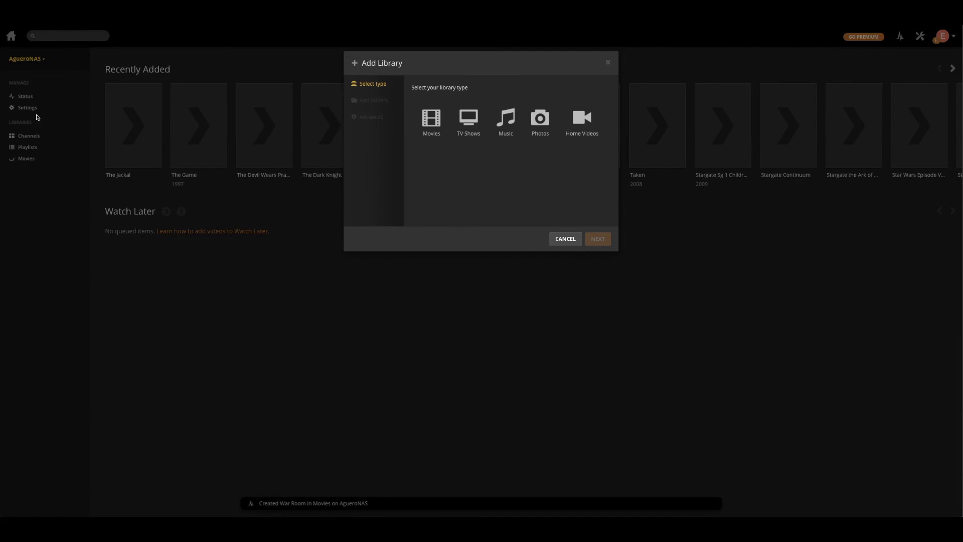
click(469, 121)
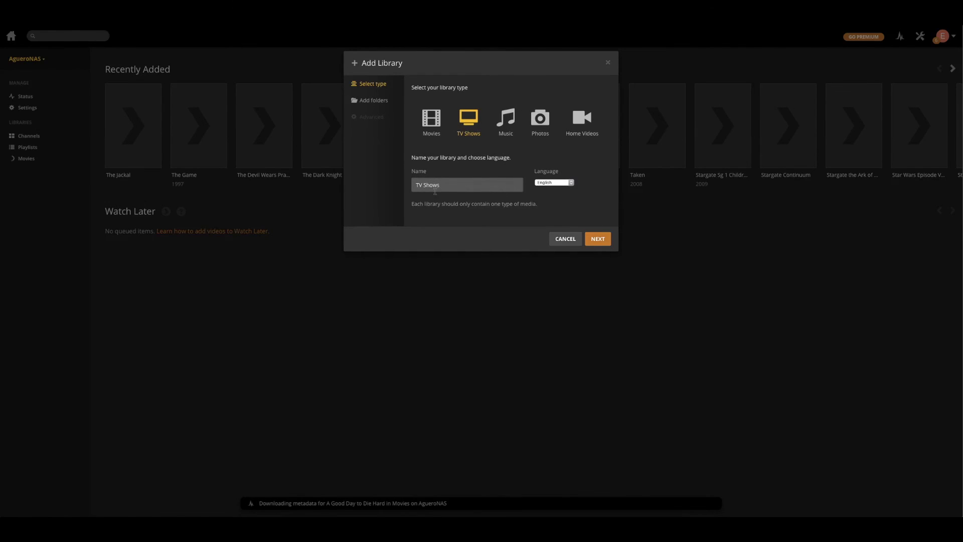
click(564, 184)
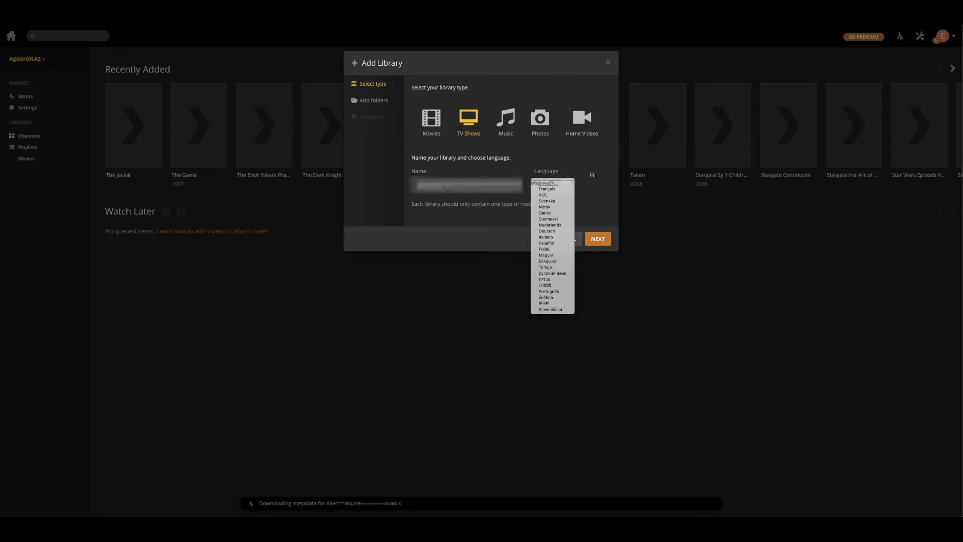
click(597, 239)
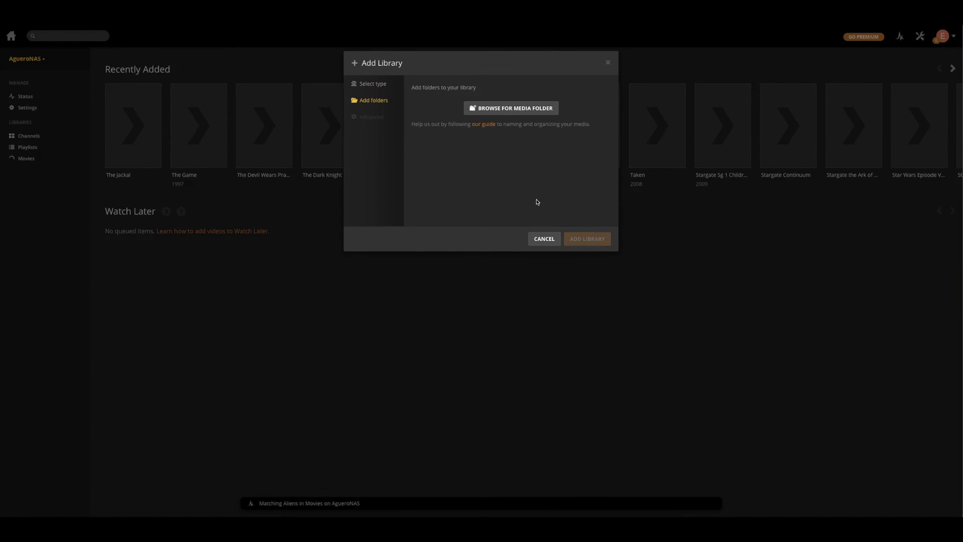
- Set NAS_4TB_RAID5/Plex/TV_Shows as the folder and create the TV Shows library
click(517, 107)
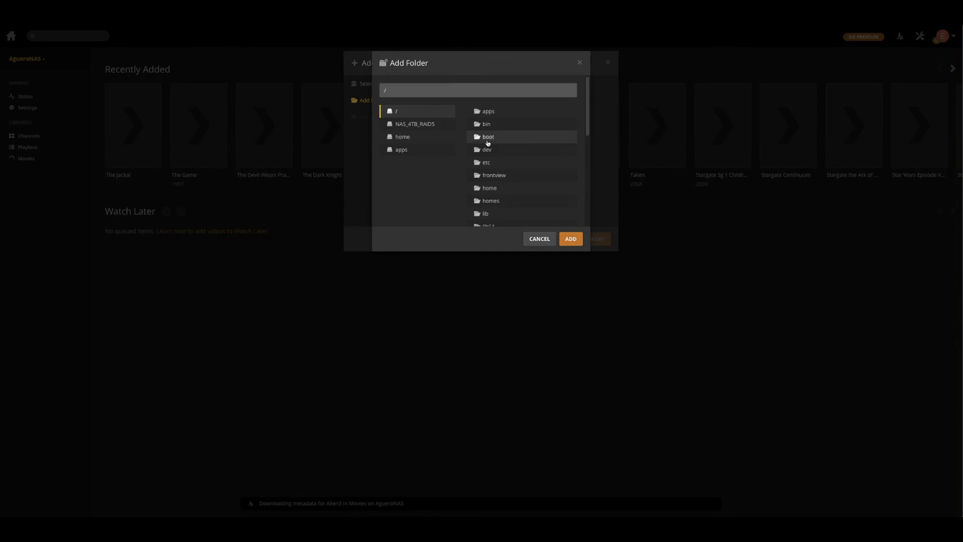
click(415, 123)
click(492, 177)
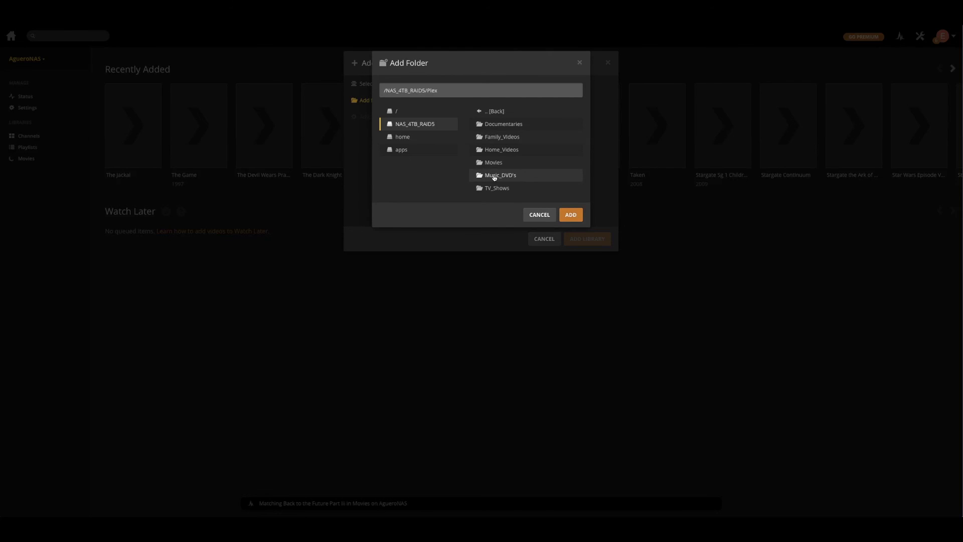
click(502, 191)
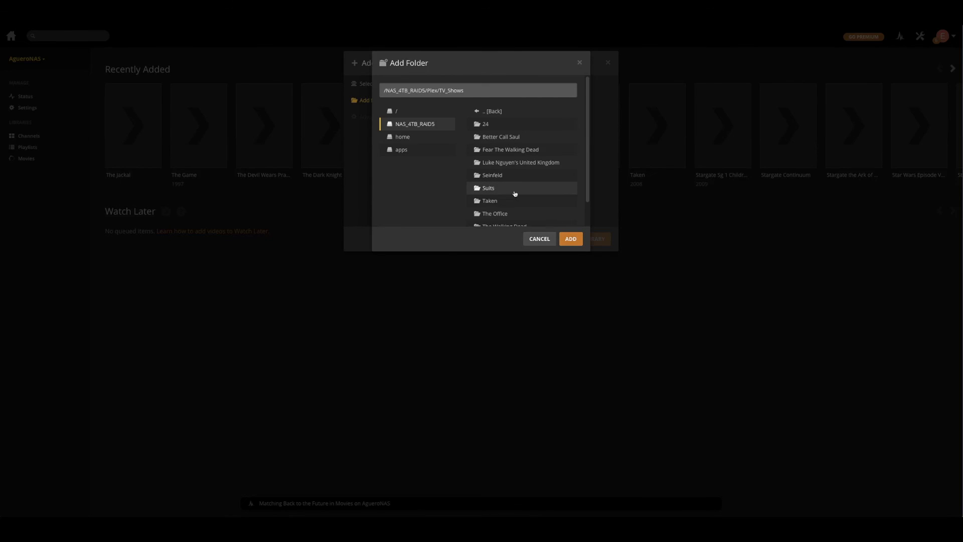
click(570, 239)
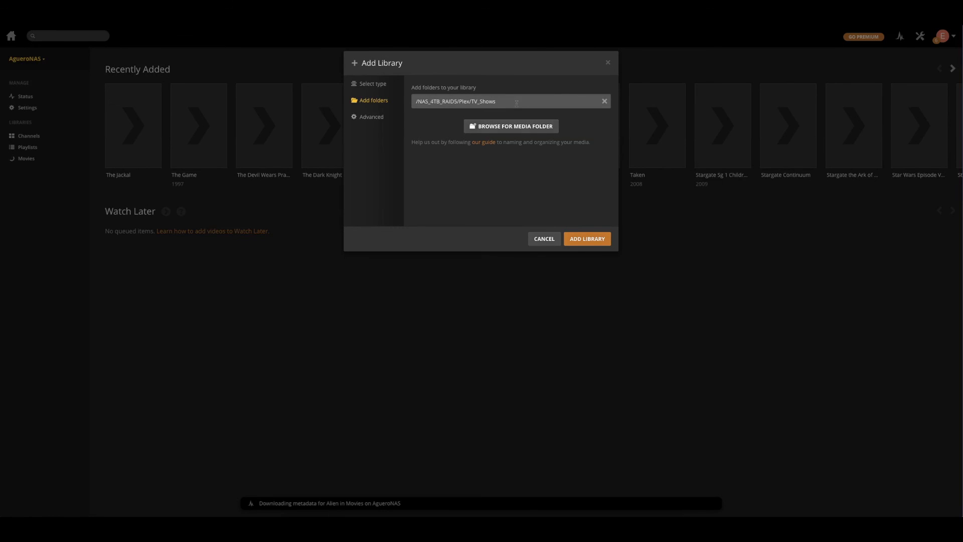
click(597, 239)
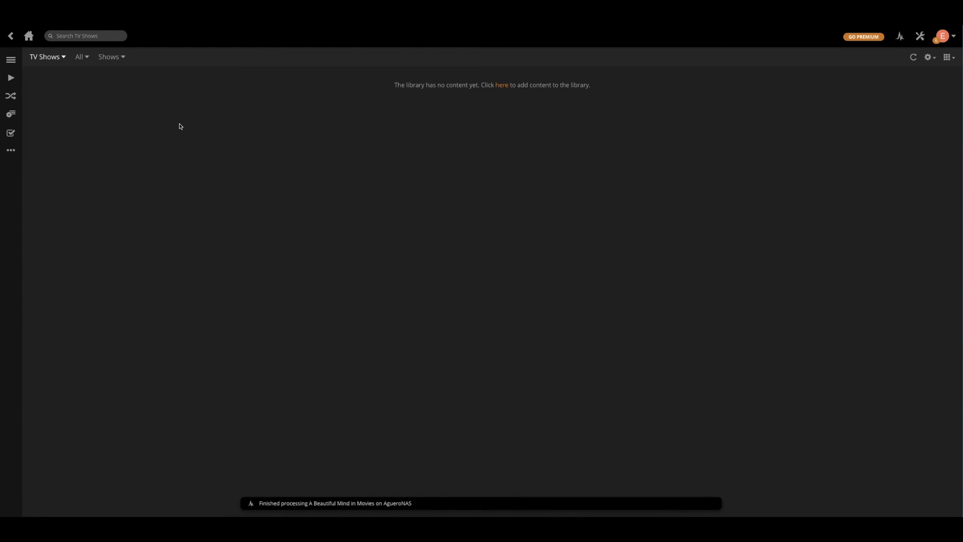
- Return to the server home and start adding another library
click(11, 35)
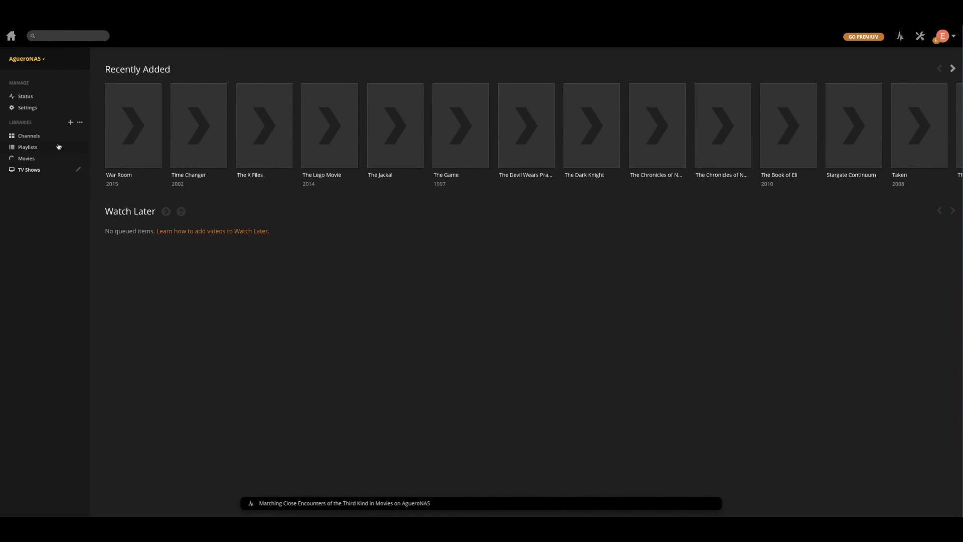
click(71, 123)
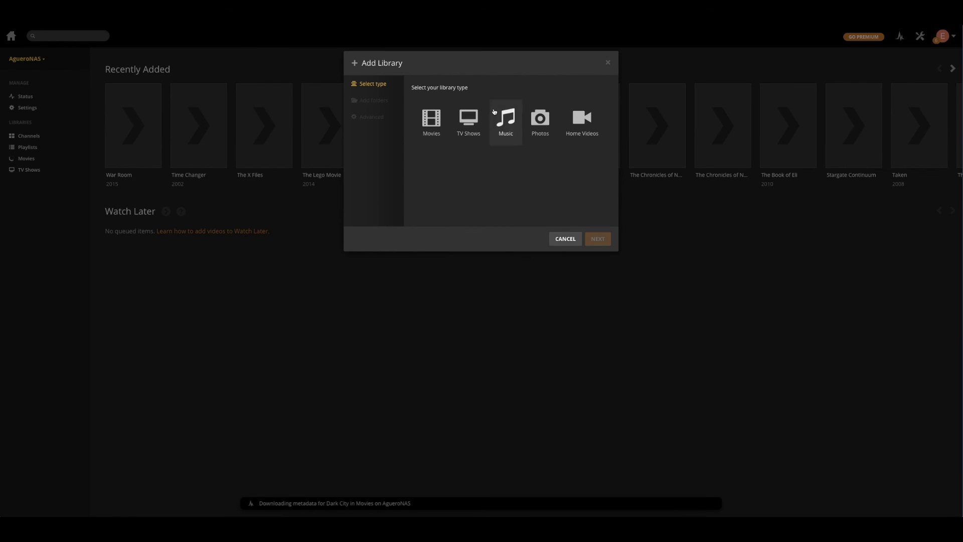
click(541, 122)
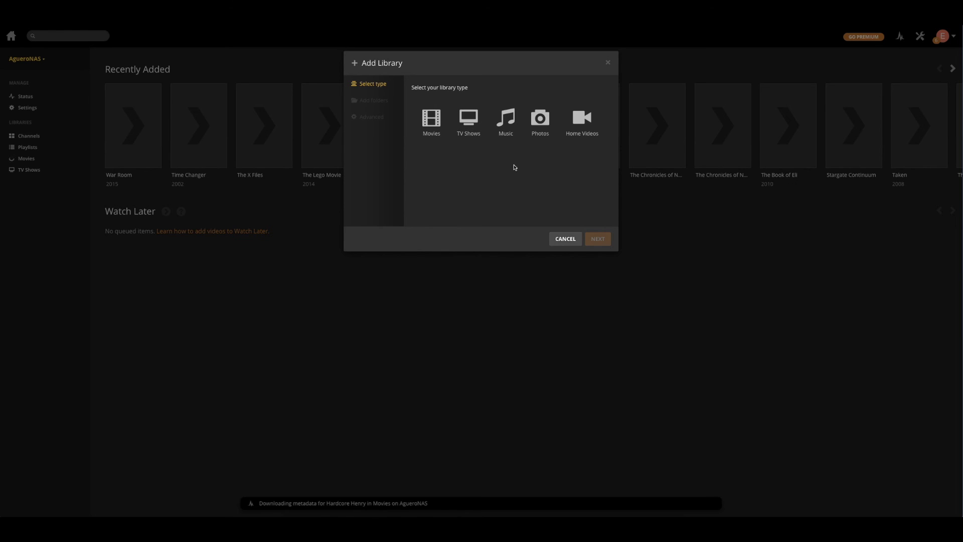
- Choose Home Videos as the new library type and keep its default name
click(580, 125)
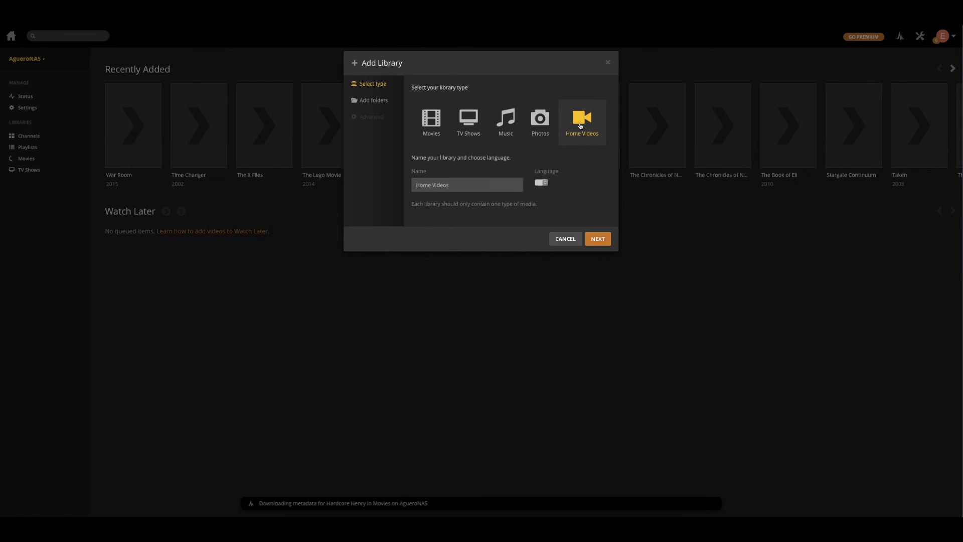
click(474, 185)
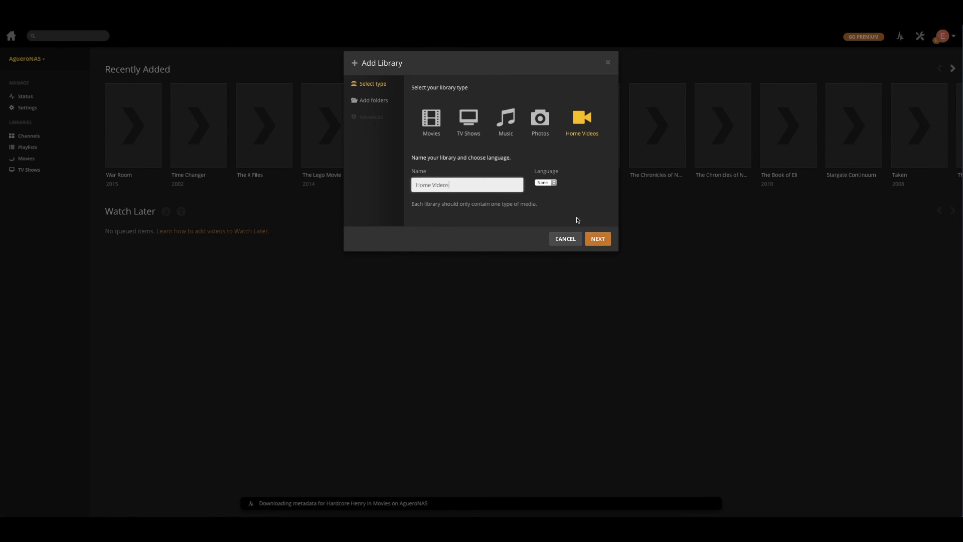
click(598, 239)
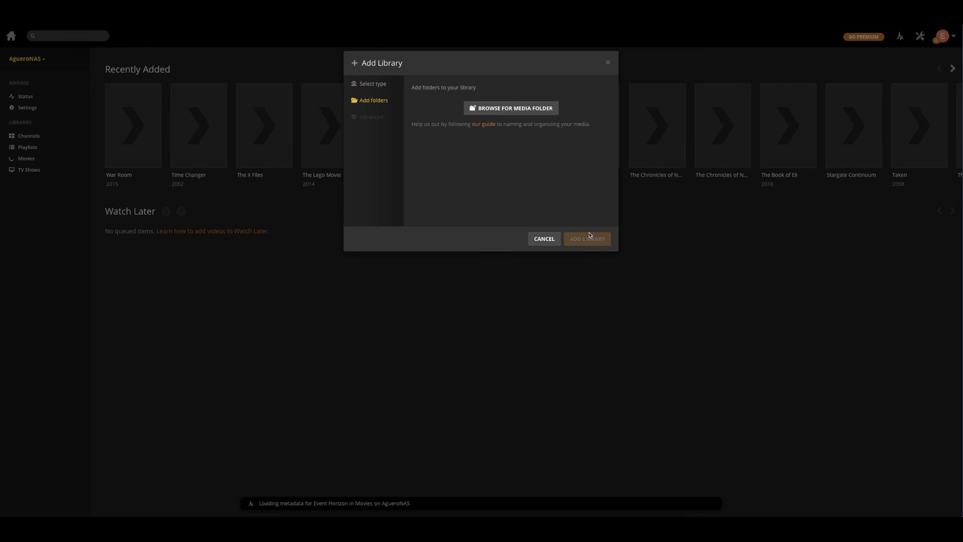
- Add the NAS_4TB_RAID5/Plex/Home_Videos folder and create the Home Videos library
click(516, 112)
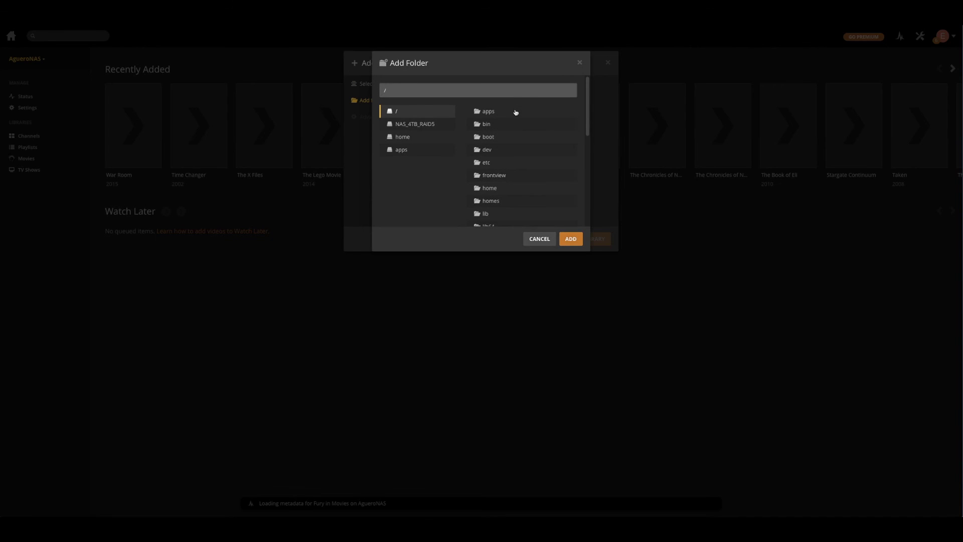
click(414, 124)
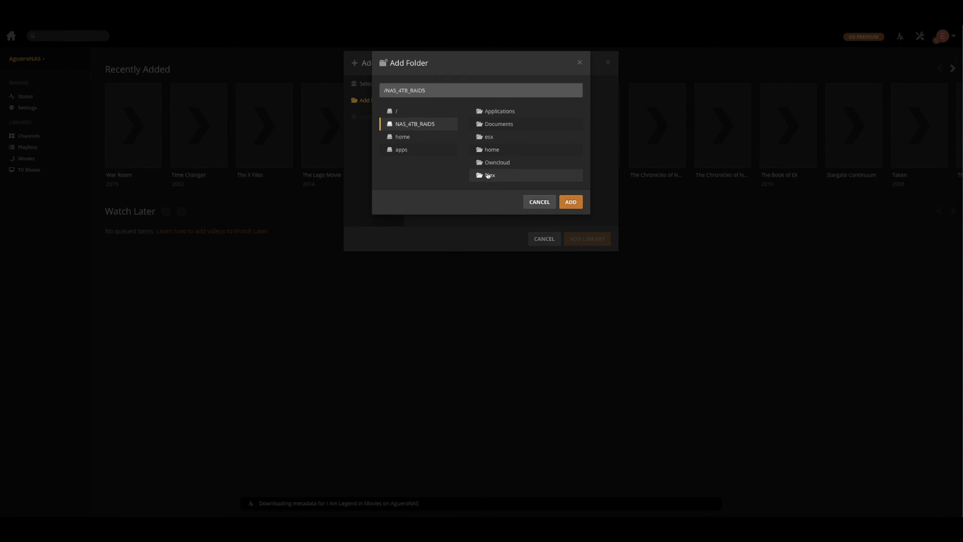
click(492, 175)
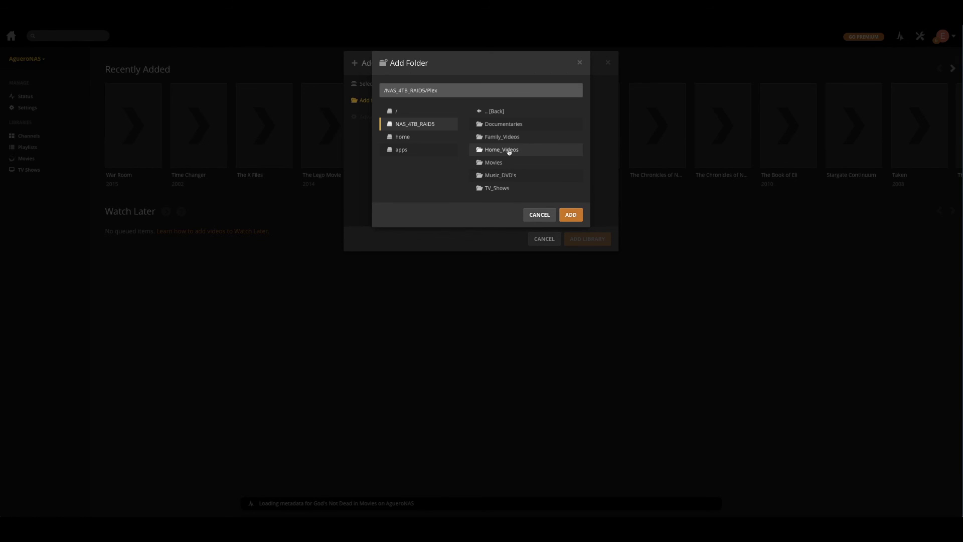
click(504, 151)
click(570, 176)
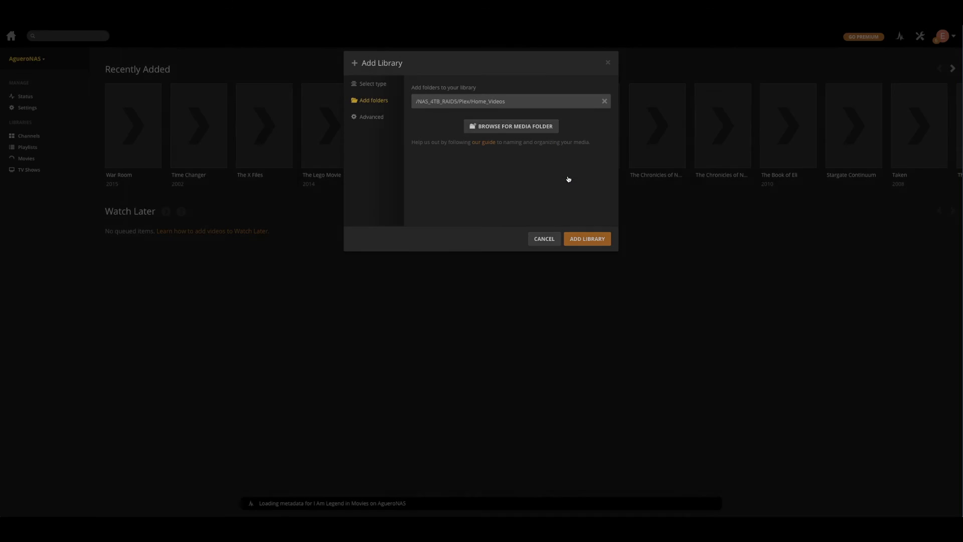
click(589, 240)
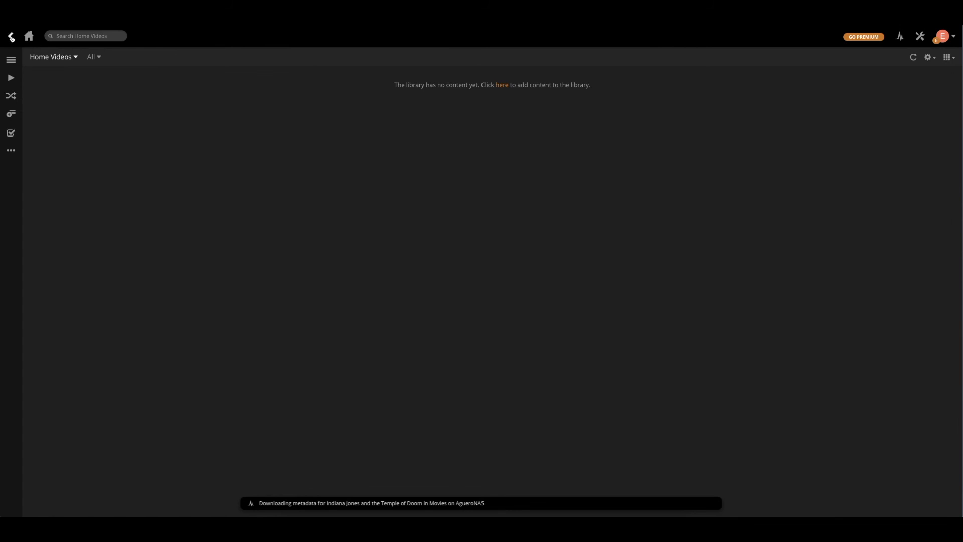
- Return to the server home page and view the Movies library
click(11, 35)
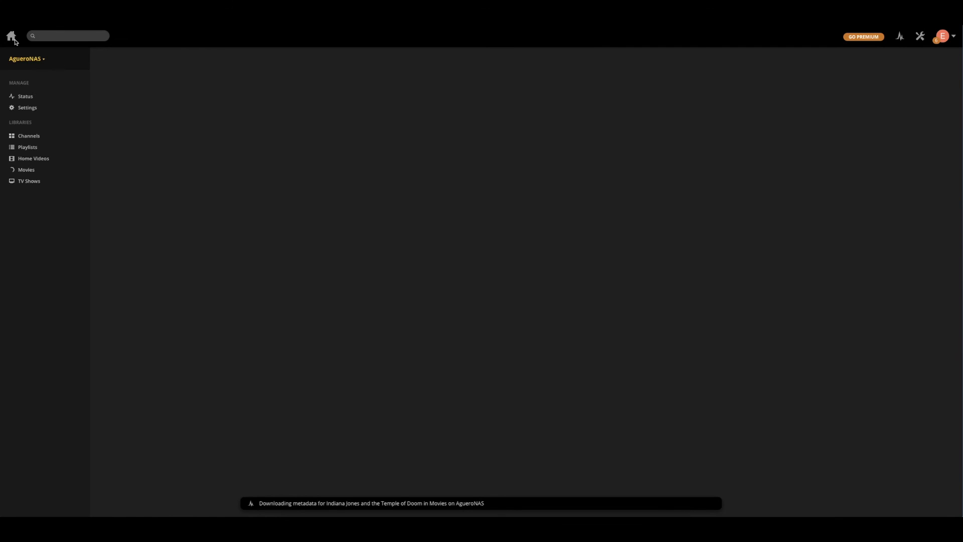
click(27, 169)
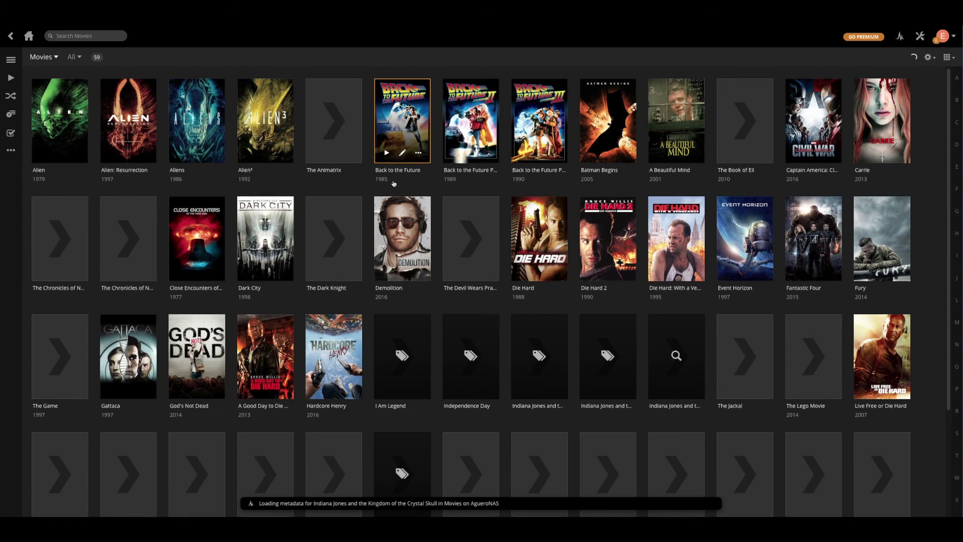
scroll(392, 181, down, 2)
scroll(391, 181, up, 3)
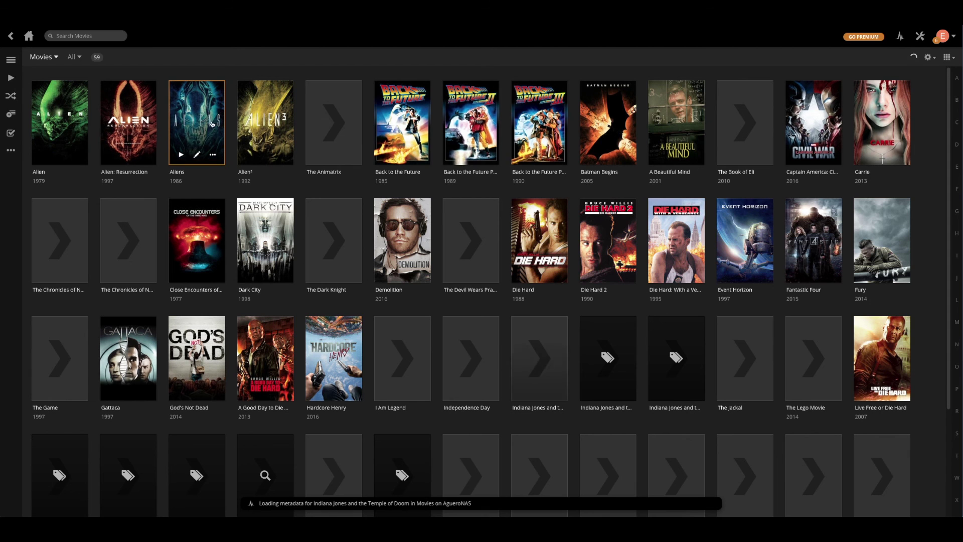
click(197, 155)
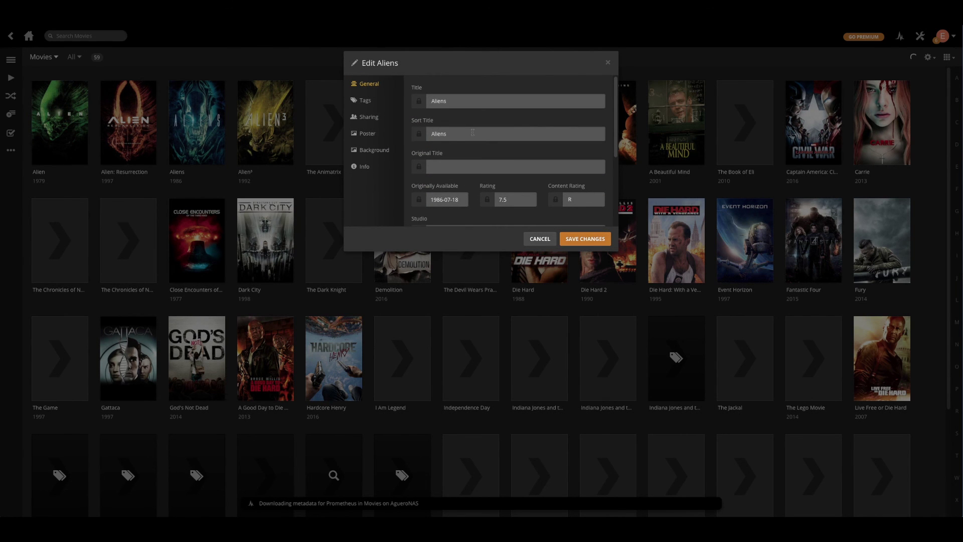
scroll(459, 144, down, 5)
click(516, 189)
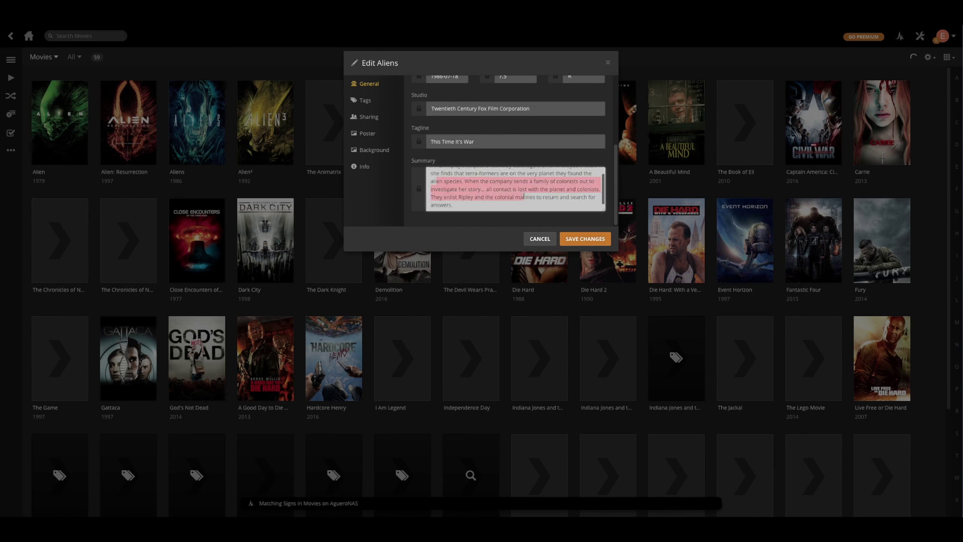
click(516, 141)
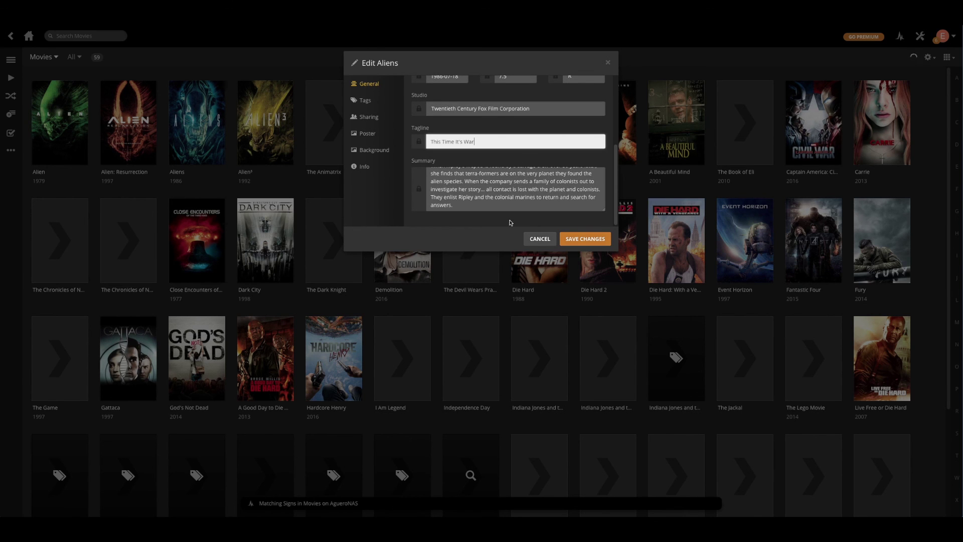
click(539, 239)
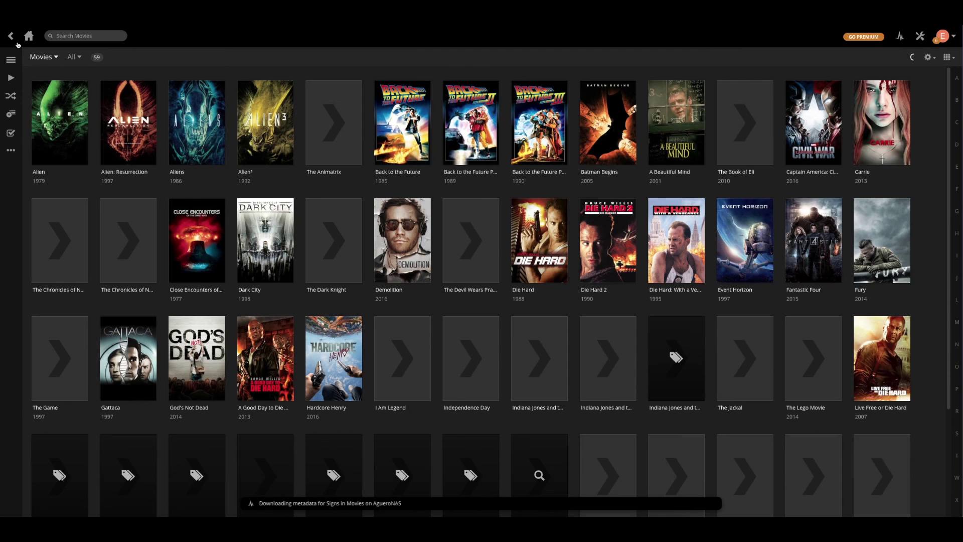
- Check the TV Shows library from the home dashboard, then return to the Movies library grid
click(11, 35)
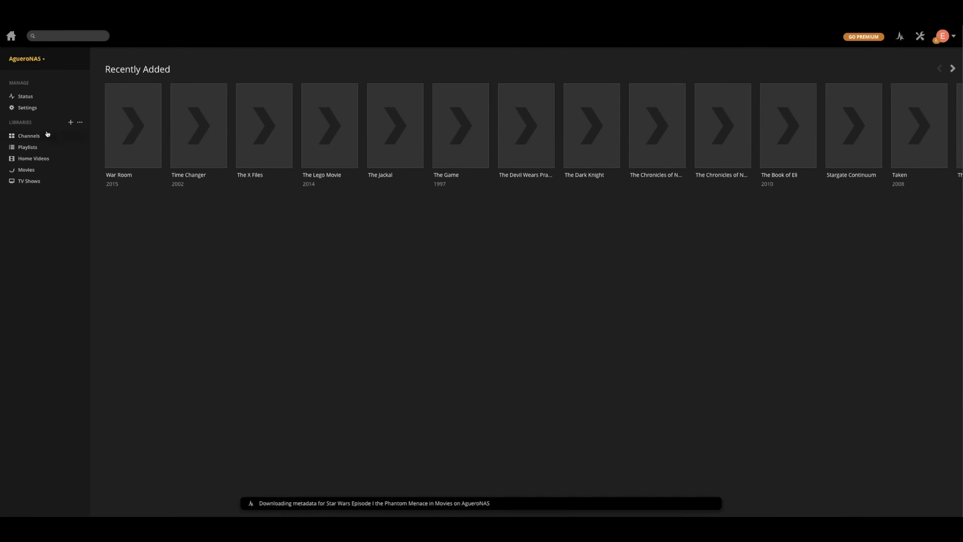
click(32, 183)
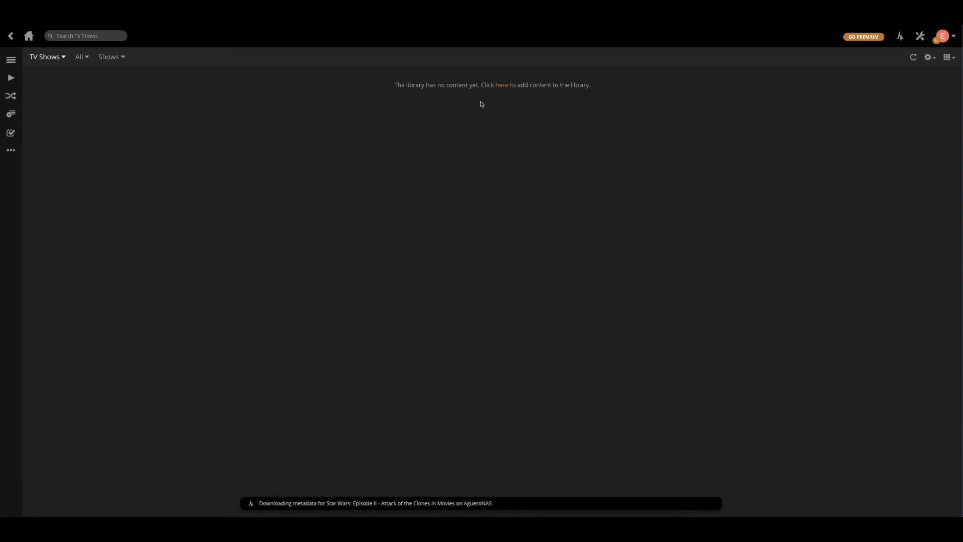
click(11, 35)
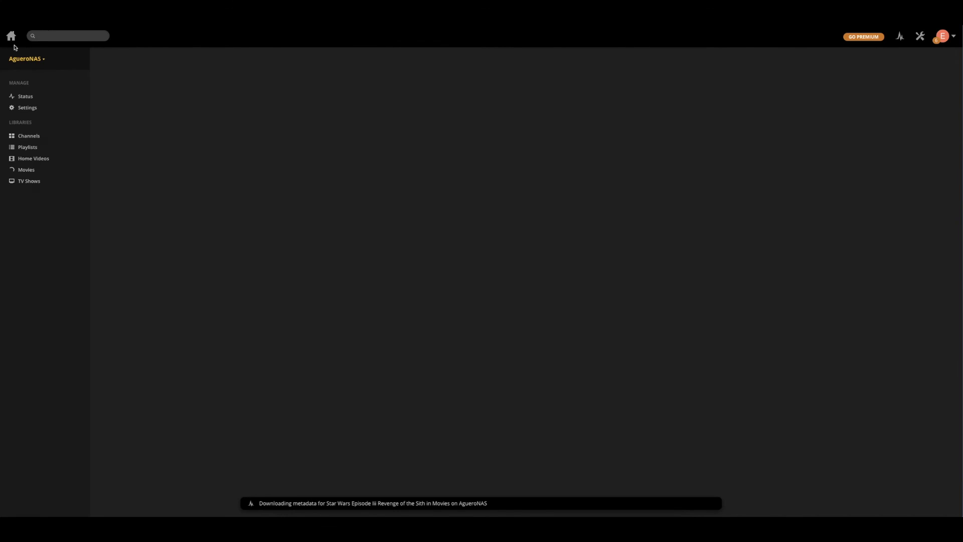
click(26, 170)
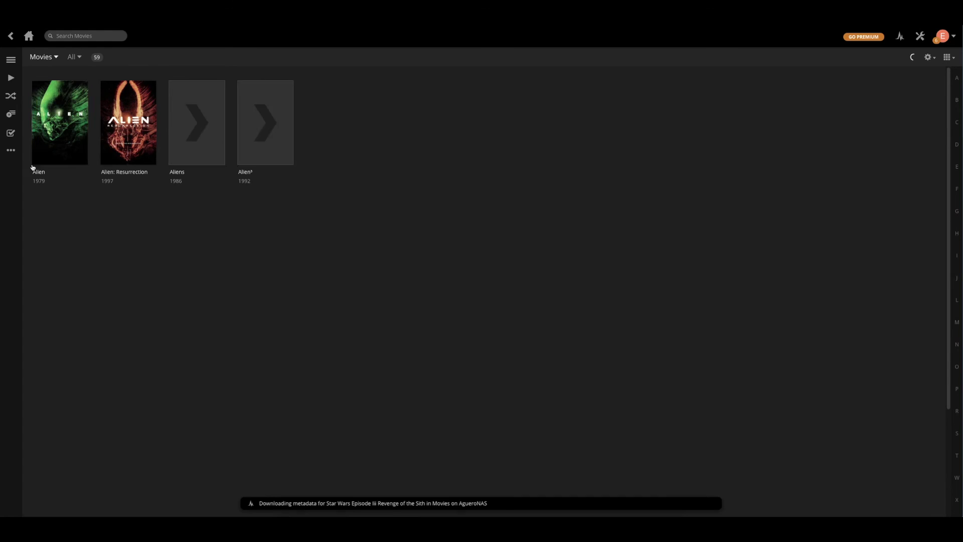
click(11, 36)
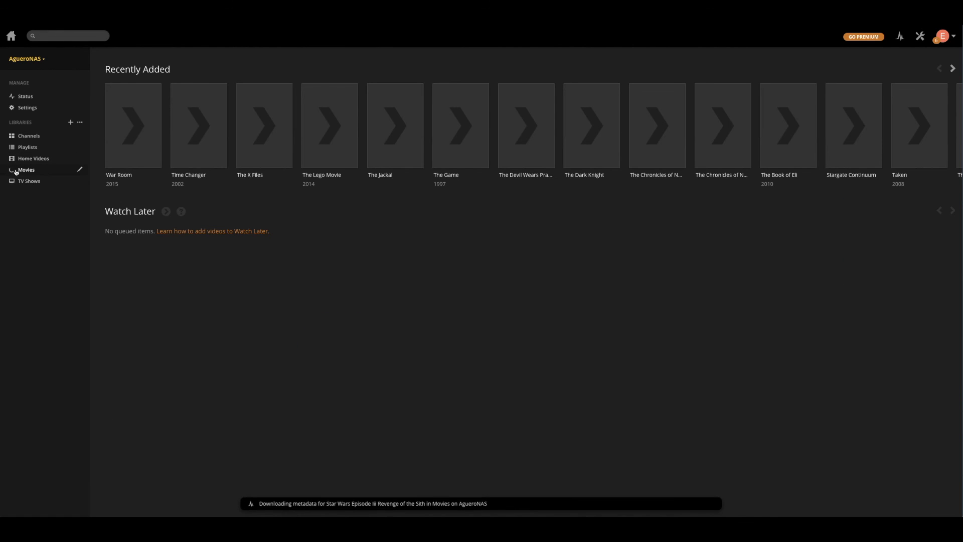
click(17, 170)
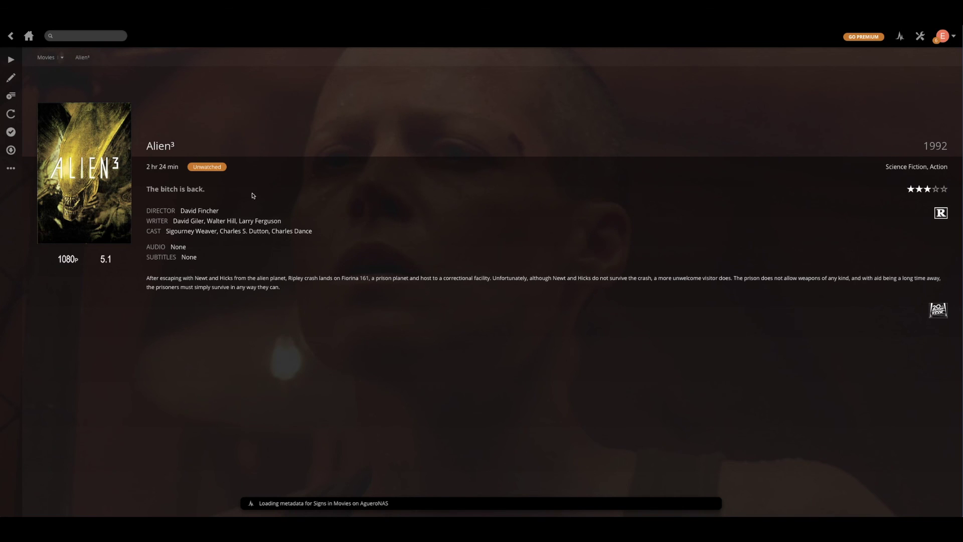
- Go back from the Alien³ details to the Movies library grid
click(11, 35)
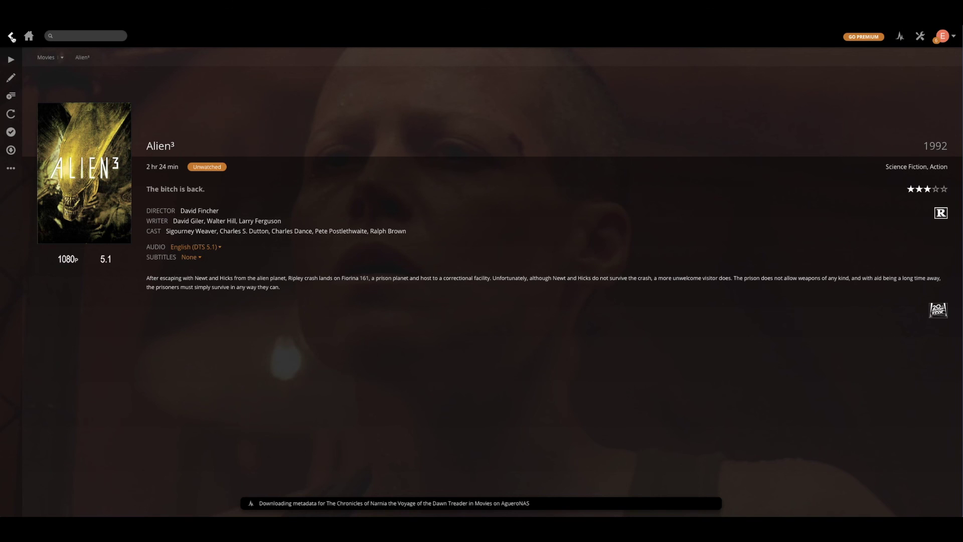
click(11, 37)
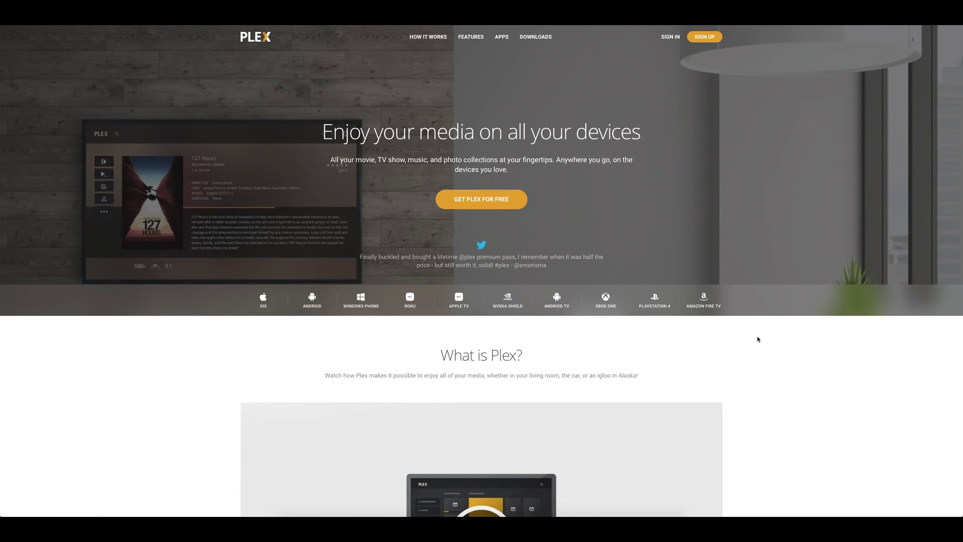
- Go to the Plex Downloads page and show the Get an App chooser list
click(533, 39)
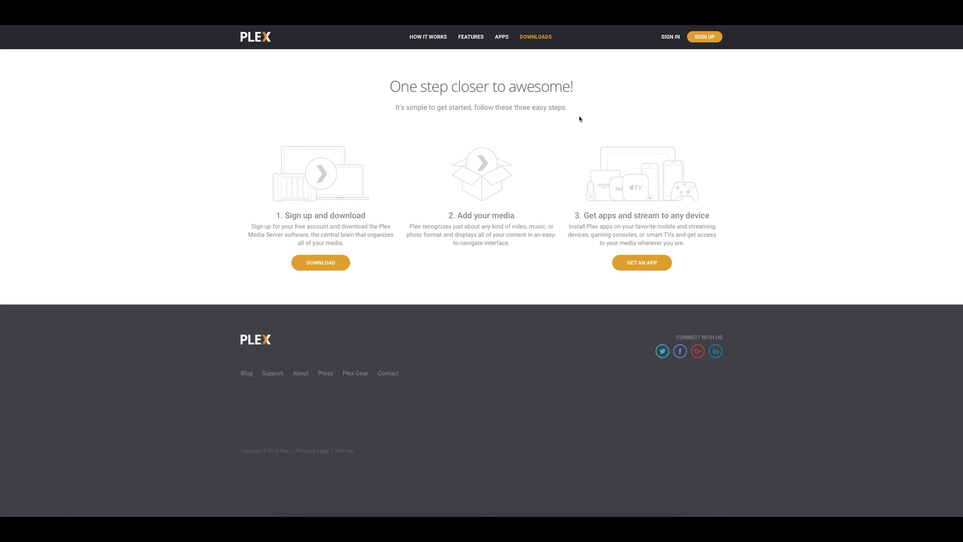
click(654, 266)
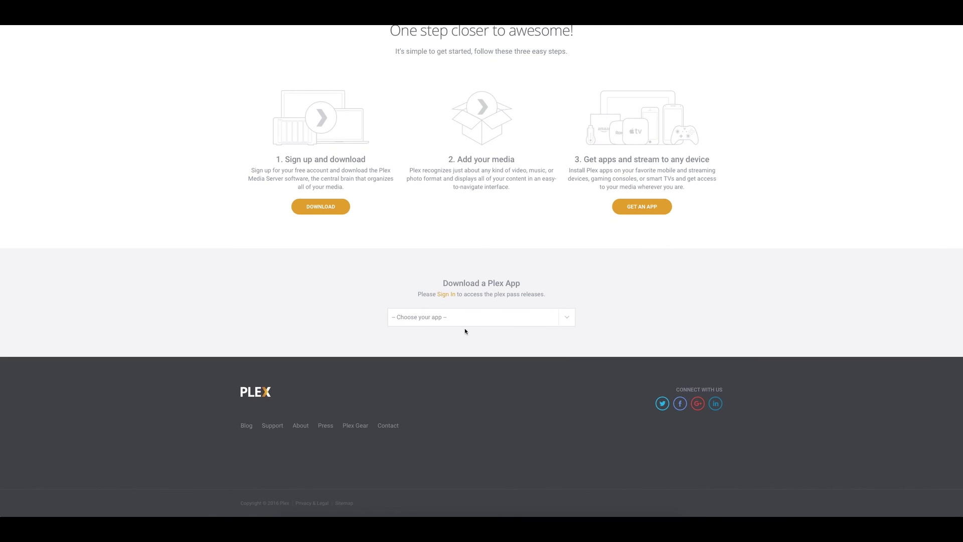
click(563, 315)
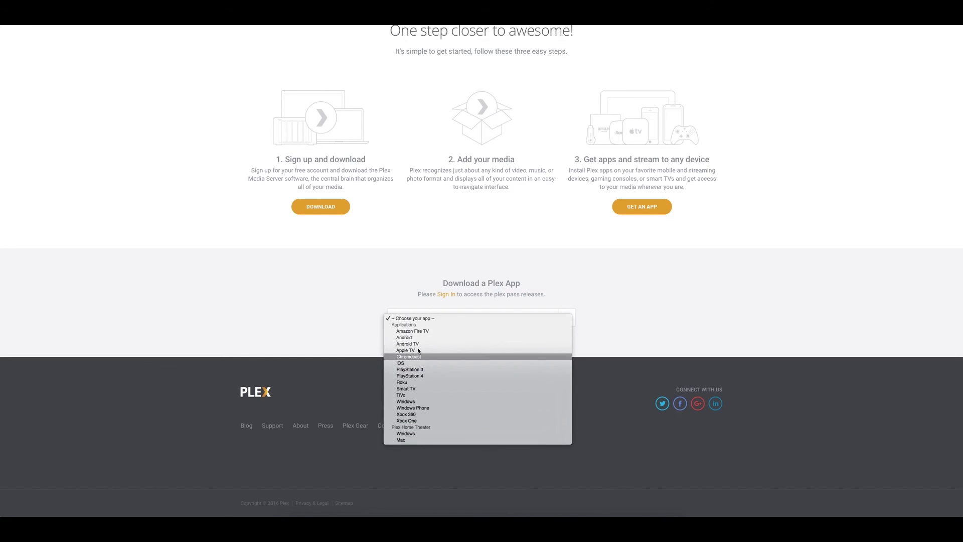
- Pick Plex Home Theater for Mac and download its 64-bit version
click(412, 441)
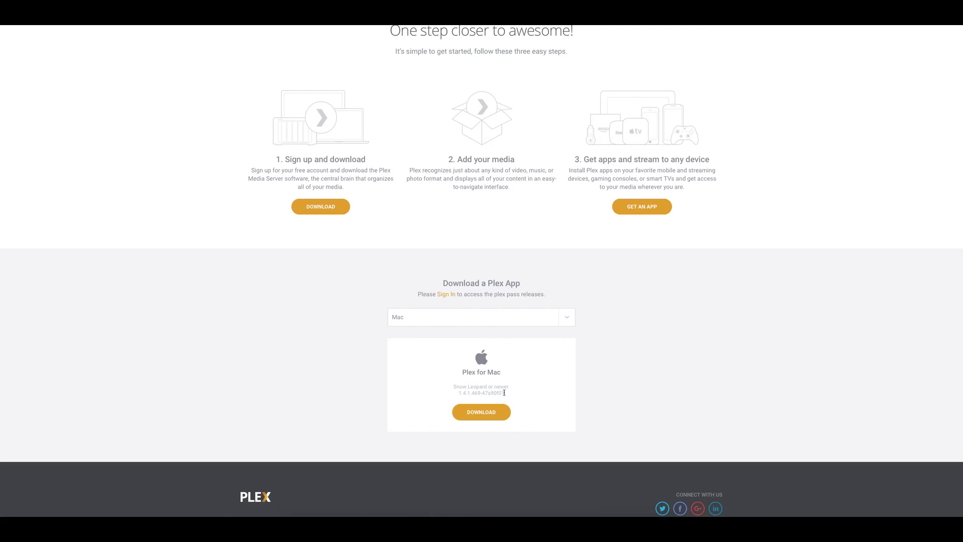
click(498, 416)
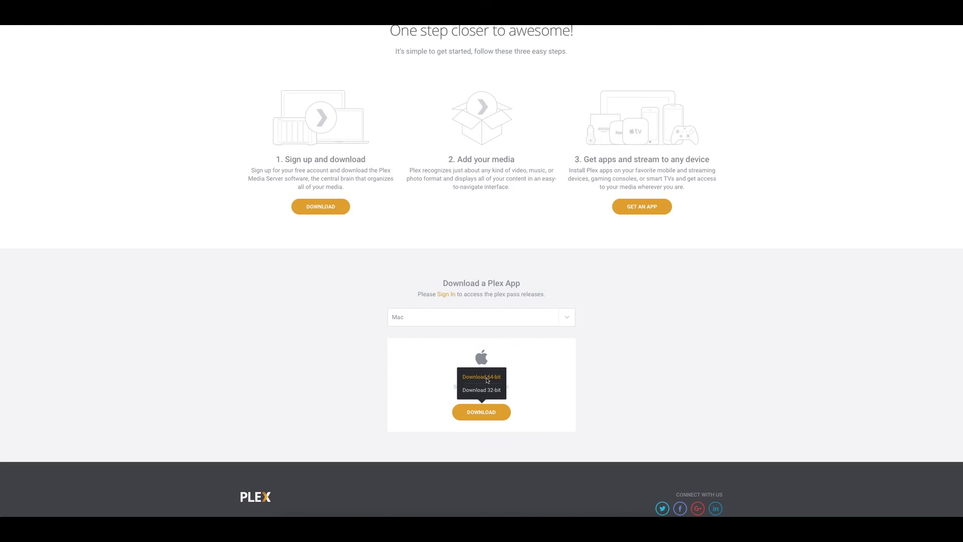
click(486, 380)
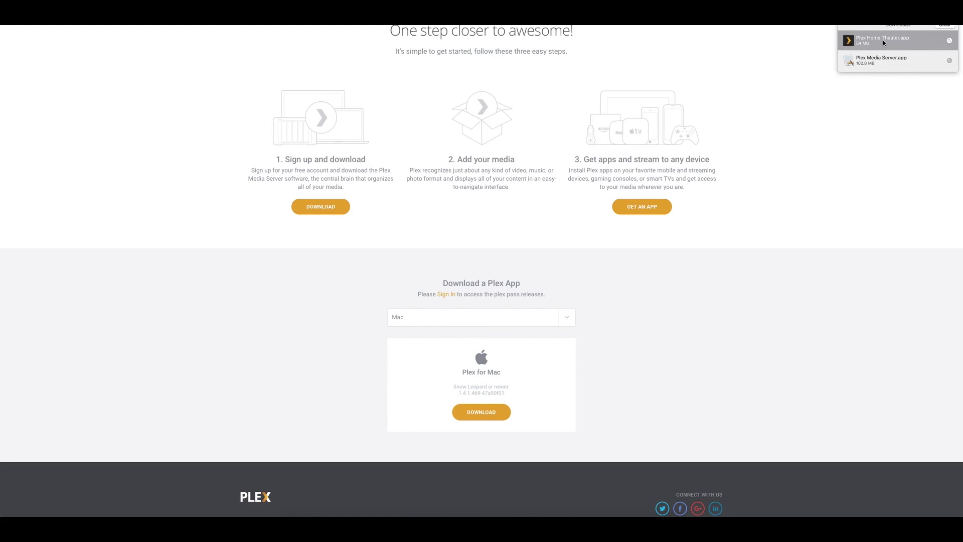
- Launch Plex Home Theater.app from the downloads list, allowing the internet-downloaded app to open
double_click(878, 40)
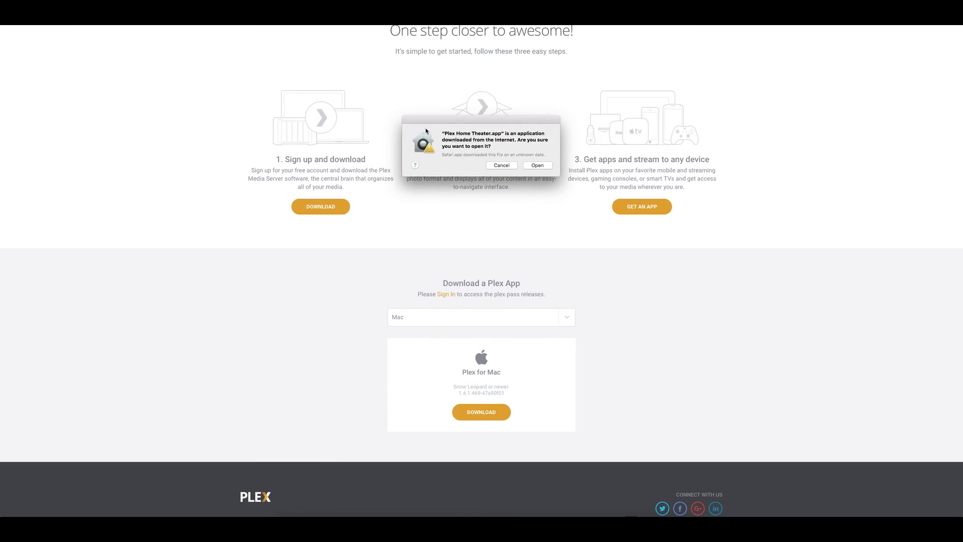
click(537, 167)
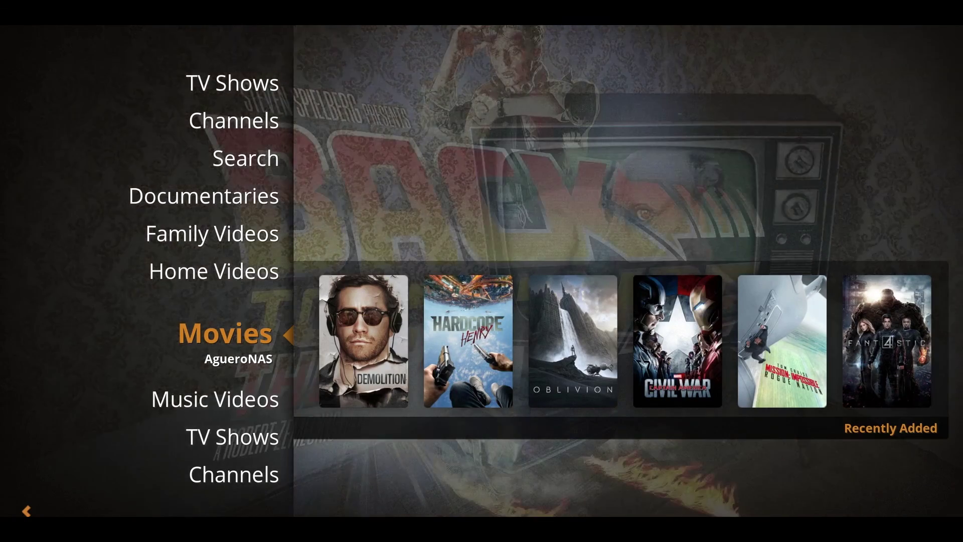
- Enter Movies, navigate the poster grid to The Book of Eli and start playing it
key(Return)
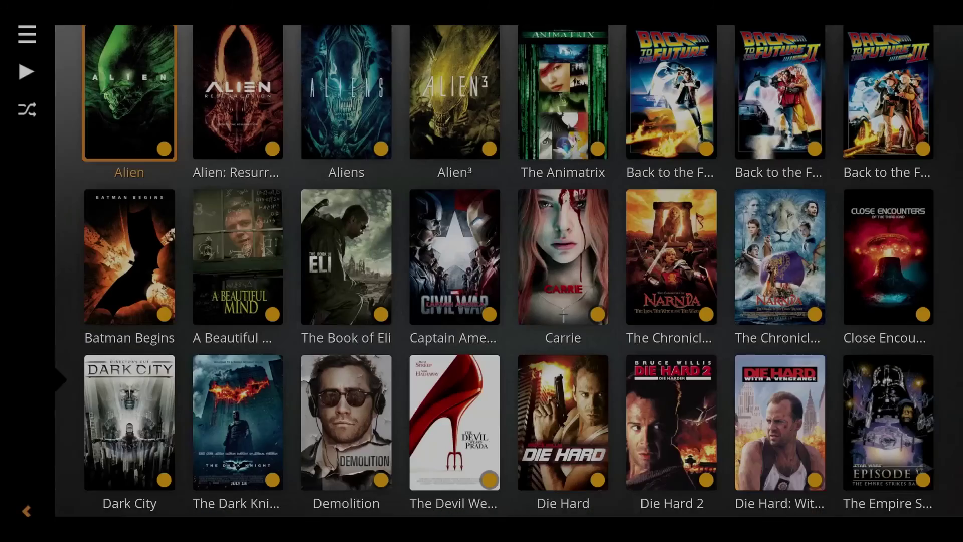
key(Down)
key(Down)
key(Up)
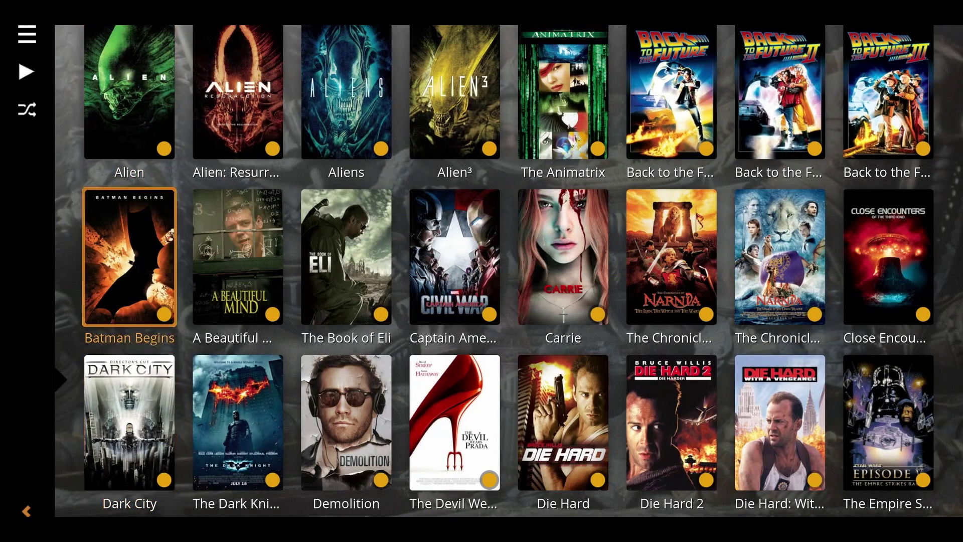
key(Right)
key(Right)
key(Right)
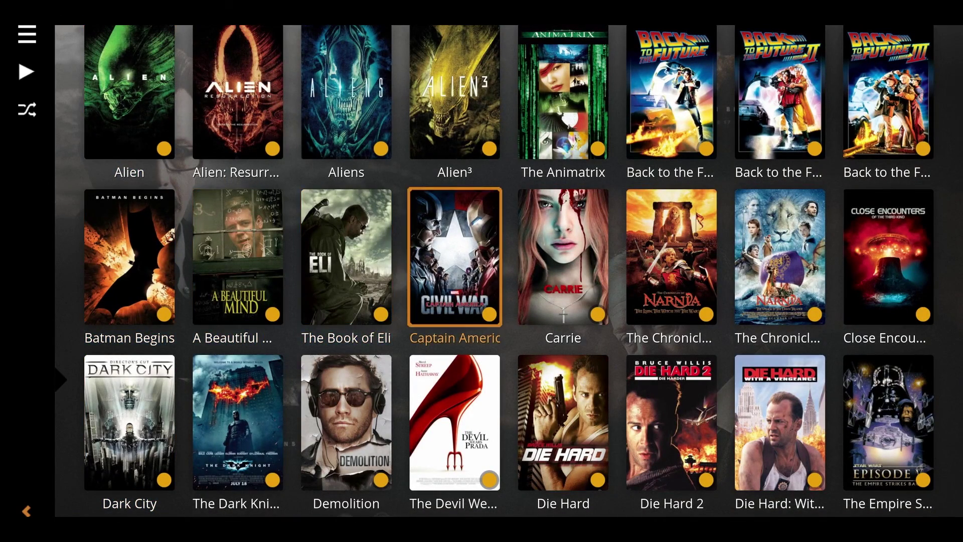
key(Left)
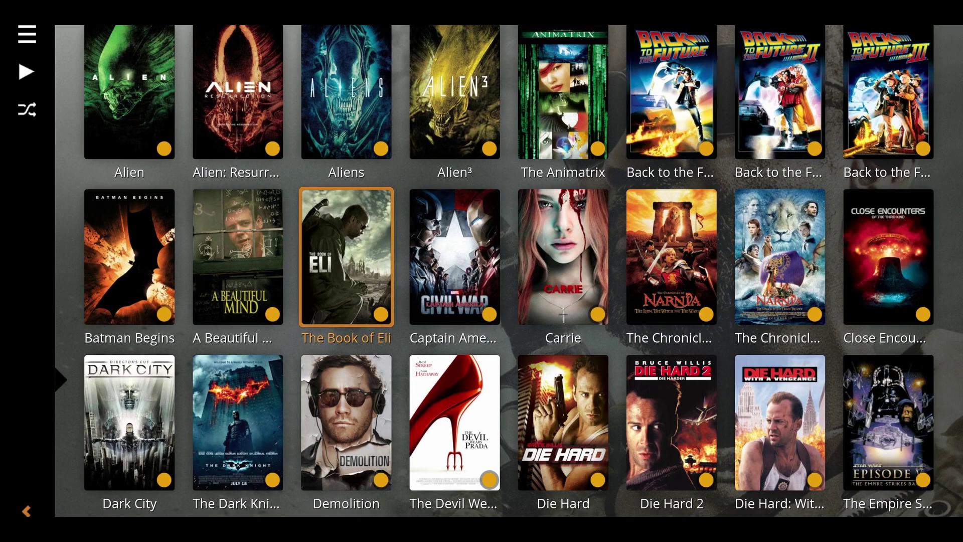
key(Return)
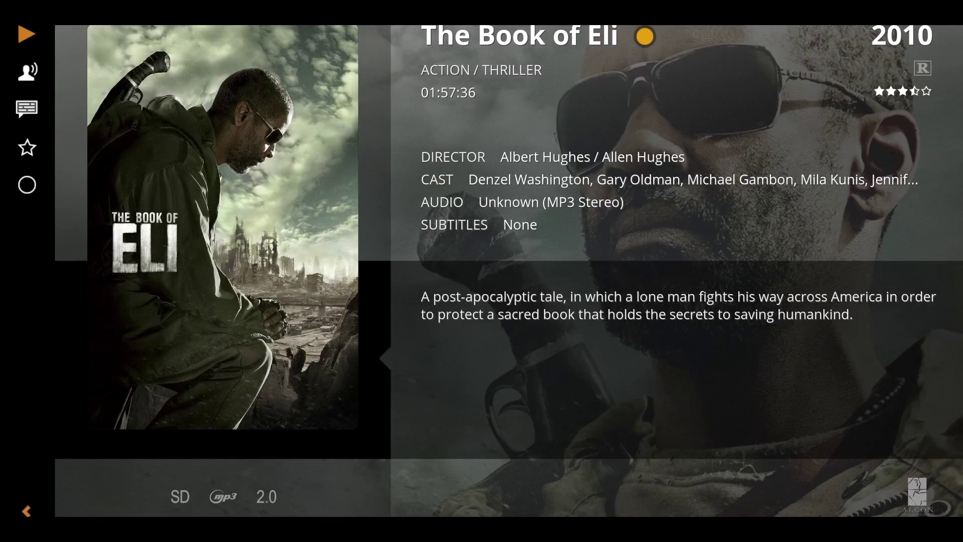
key(Return)
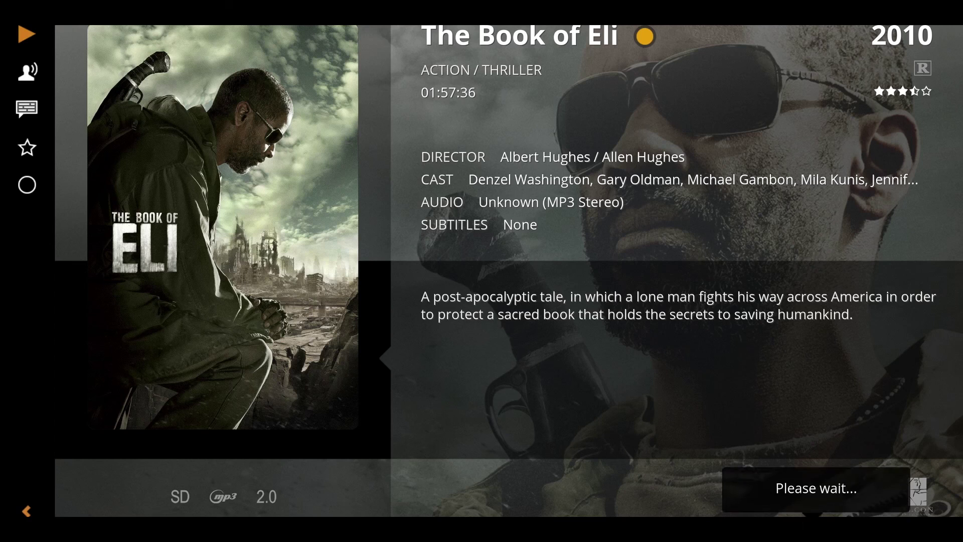